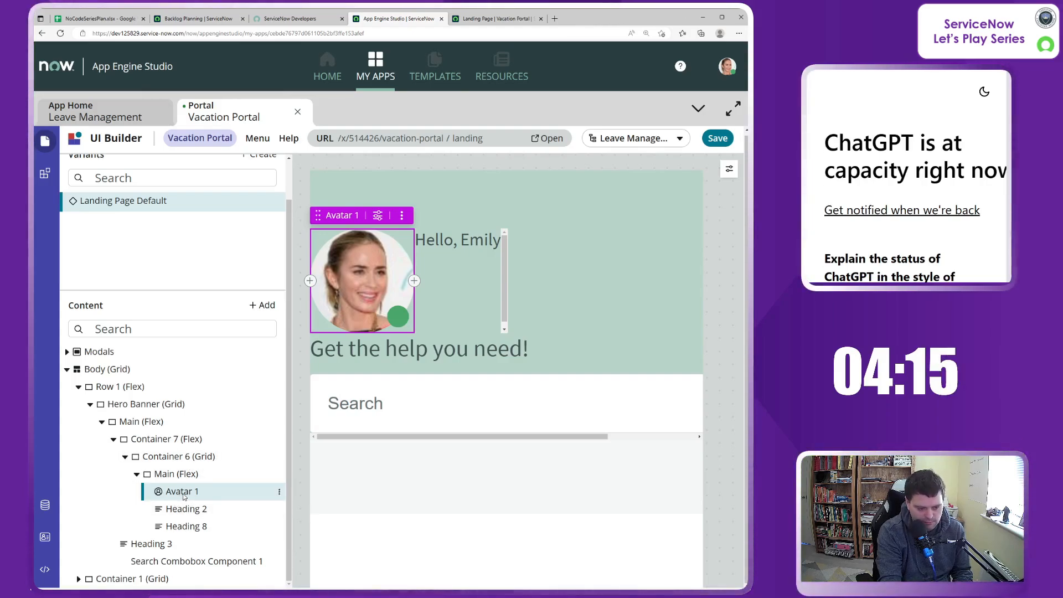
# Step: Move Avatar 1 directly into Container 7 above Container 6 and centre-align the items of the hero banner's Main container
pyautogui.moveTo(184, 493); pyautogui.dragTo(177, 454)
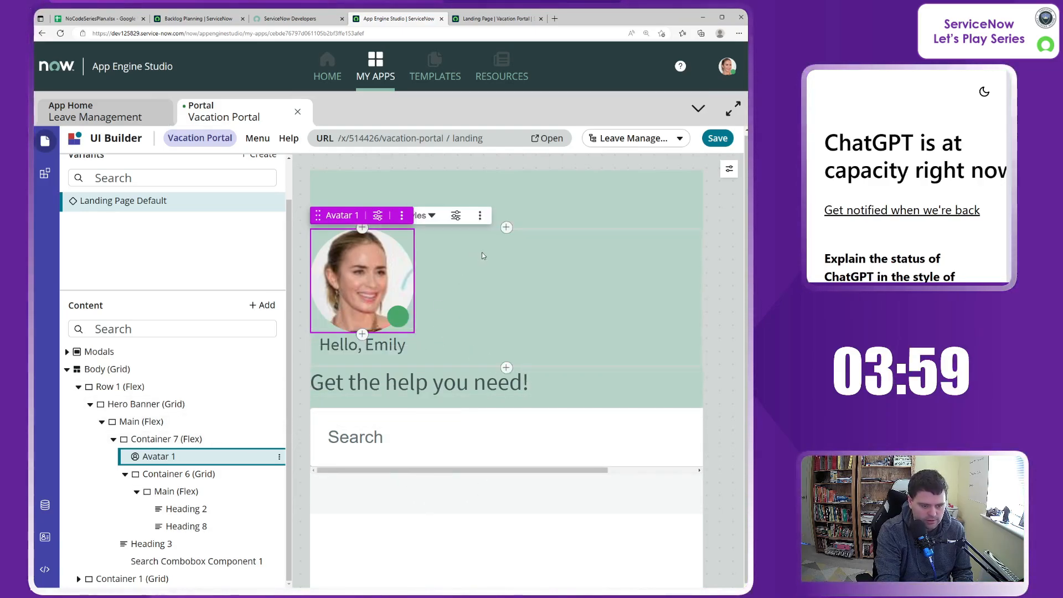
pyautogui.click(143, 423)
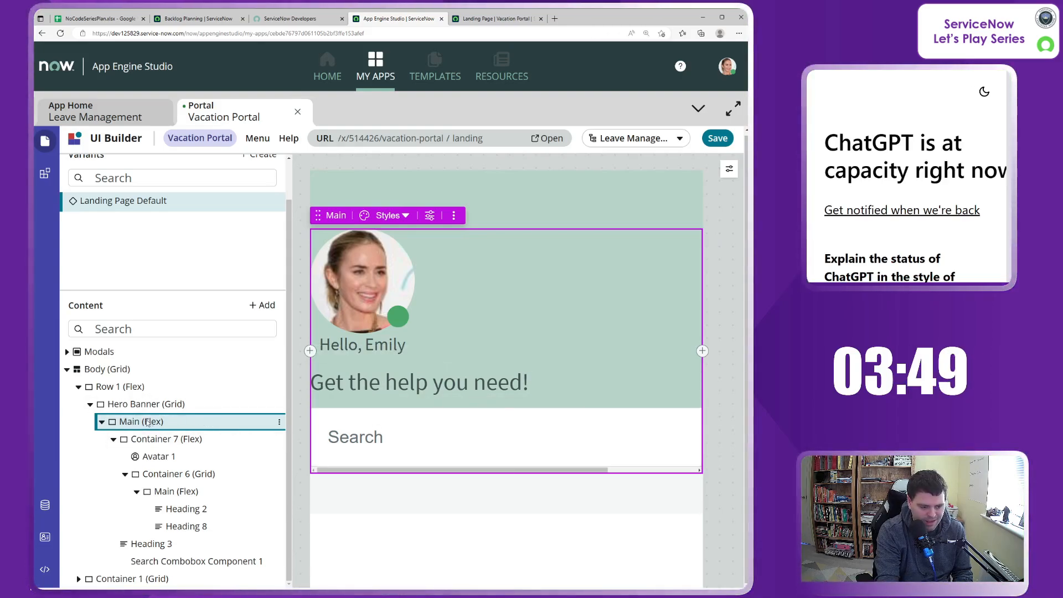
pyautogui.click(729, 169)
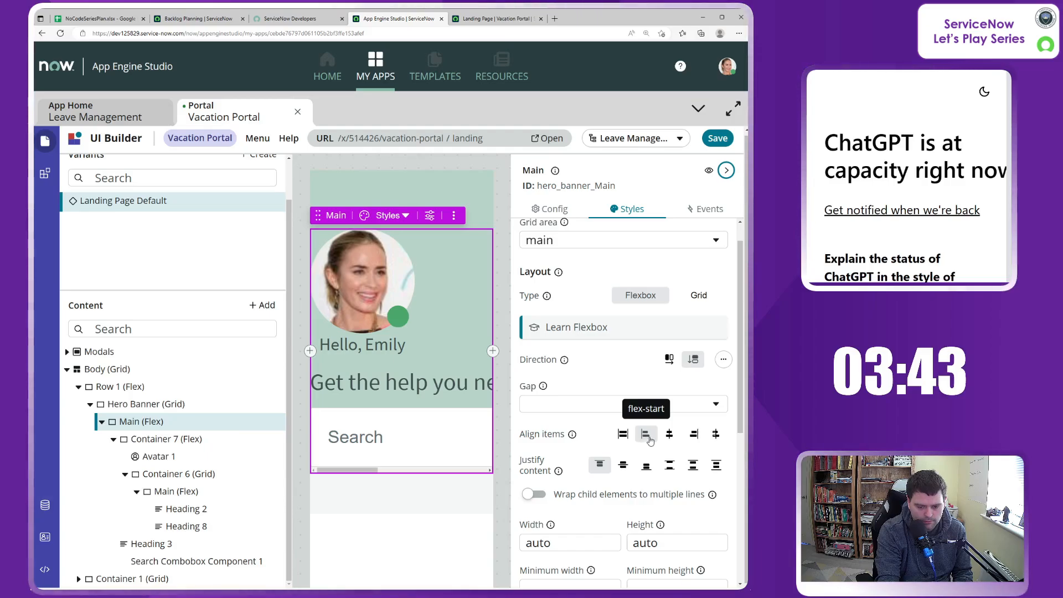
pyautogui.click(670, 436)
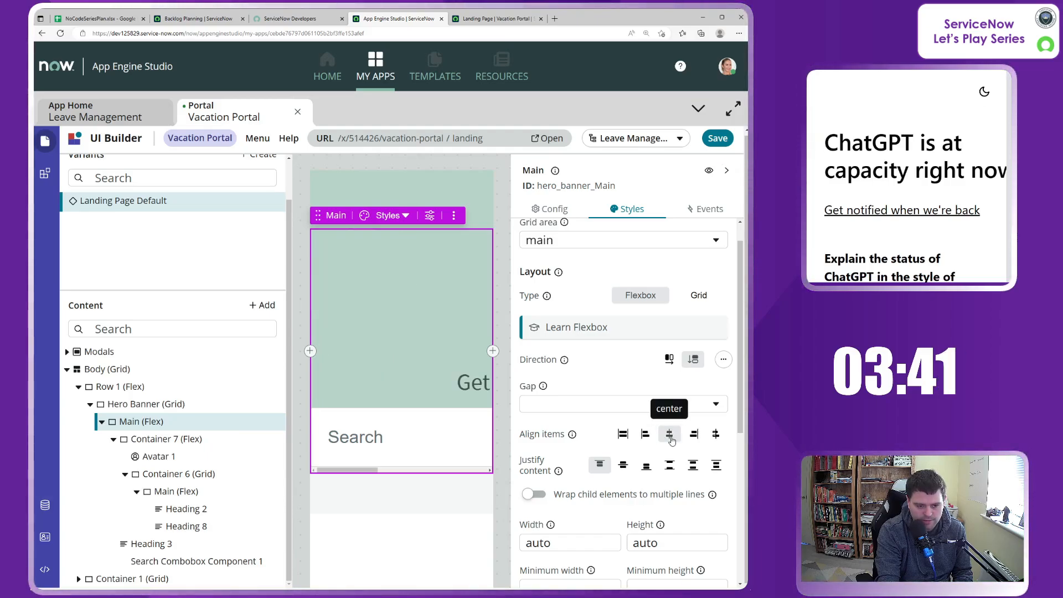
pyautogui.click(727, 170)
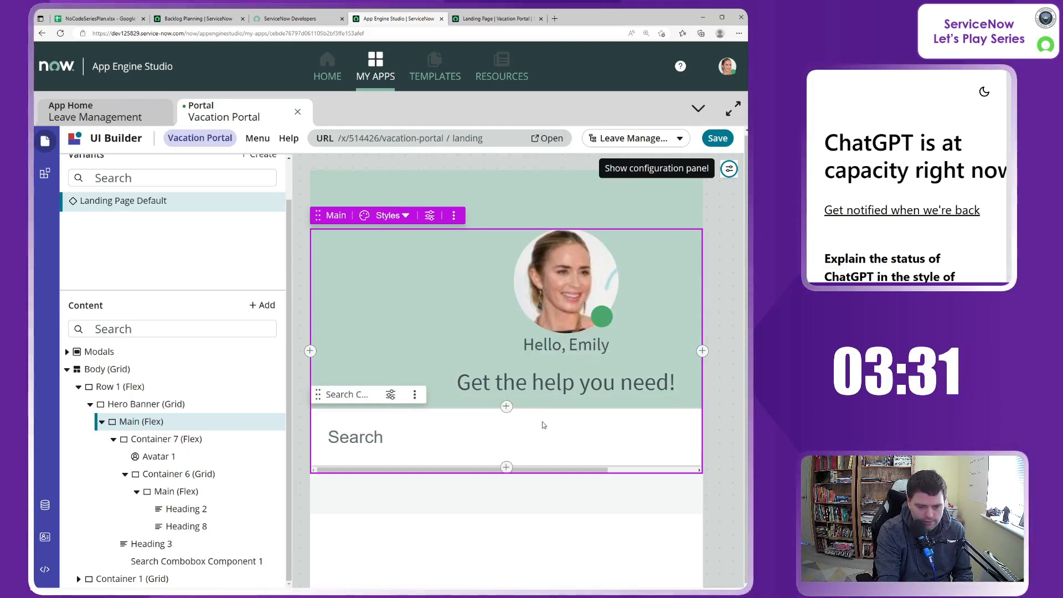
# Step: Change the "Get the help you need!" heading's label to "Time to go on vacation?" and save the page
pyautogui.click(562, 386)
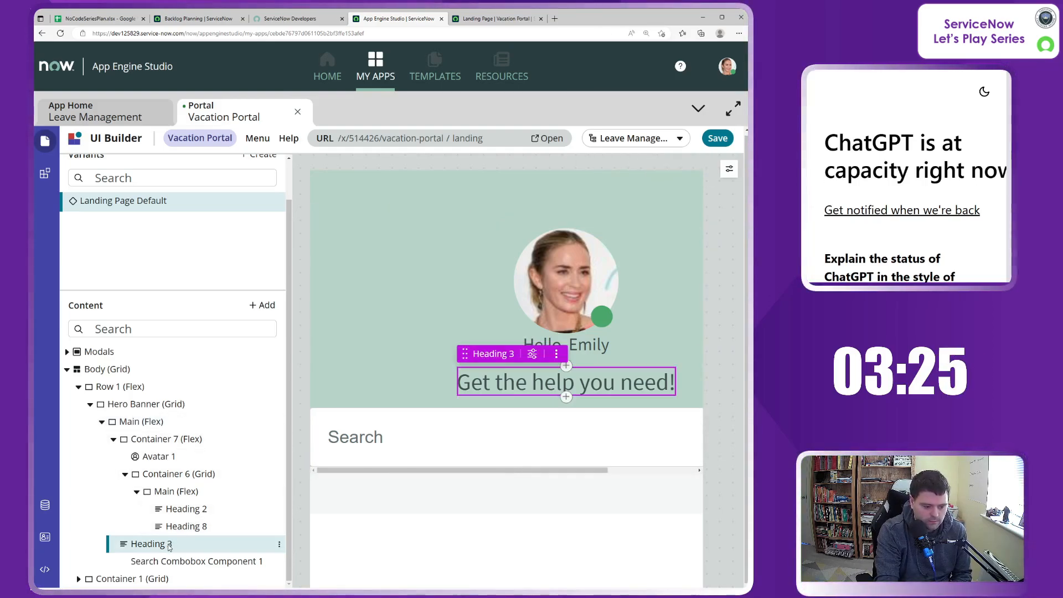
pyautogui.click(729, 168)
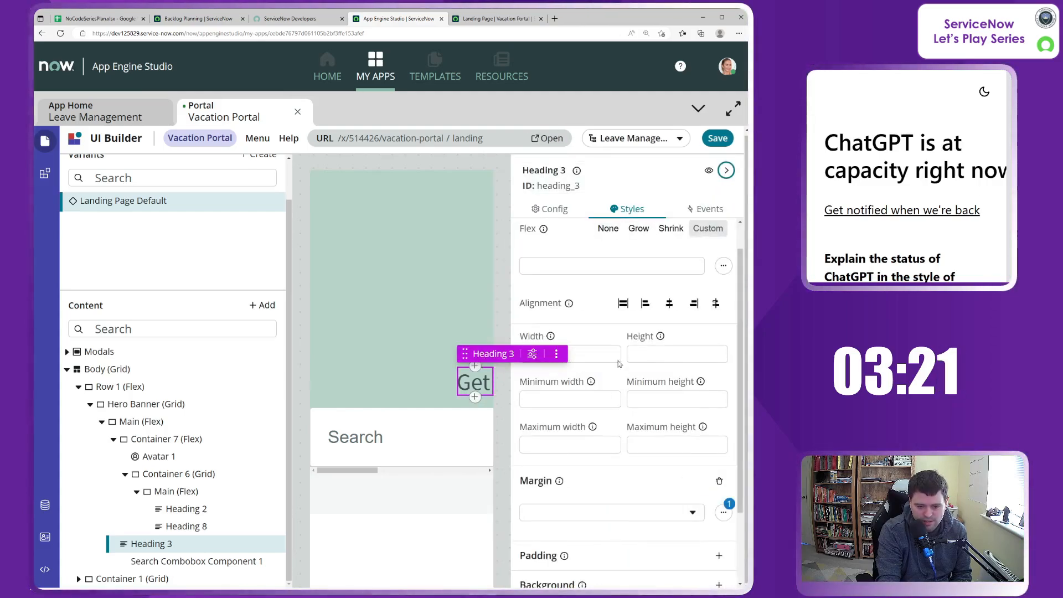
pyautogui.scroll(1, 618, 363)
pyautogui.click(547, 211)
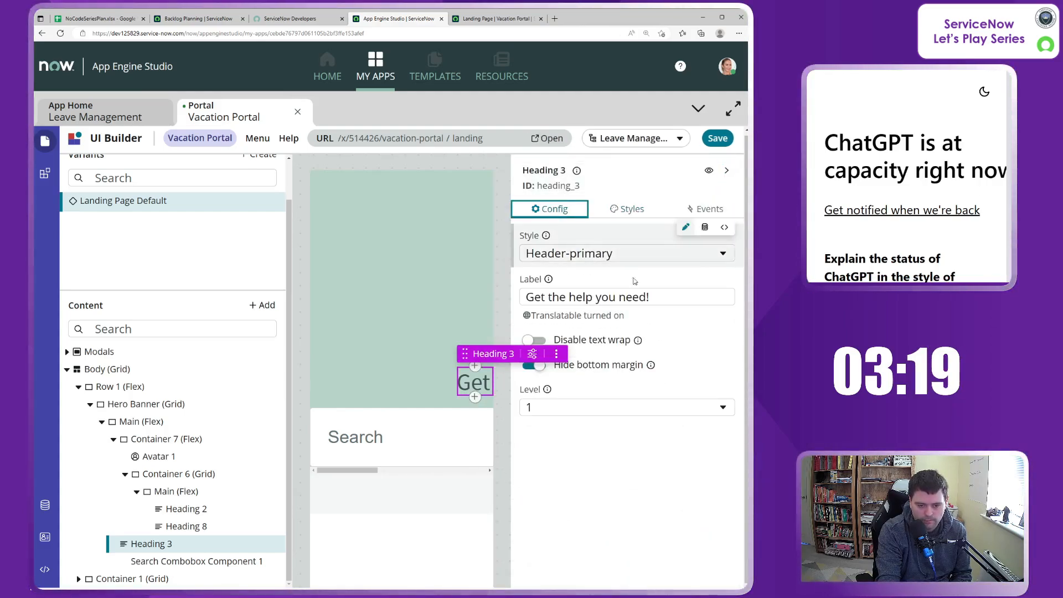
pyautogui.moveTo(661, 298); pyautogui.dragTo(515, 298)
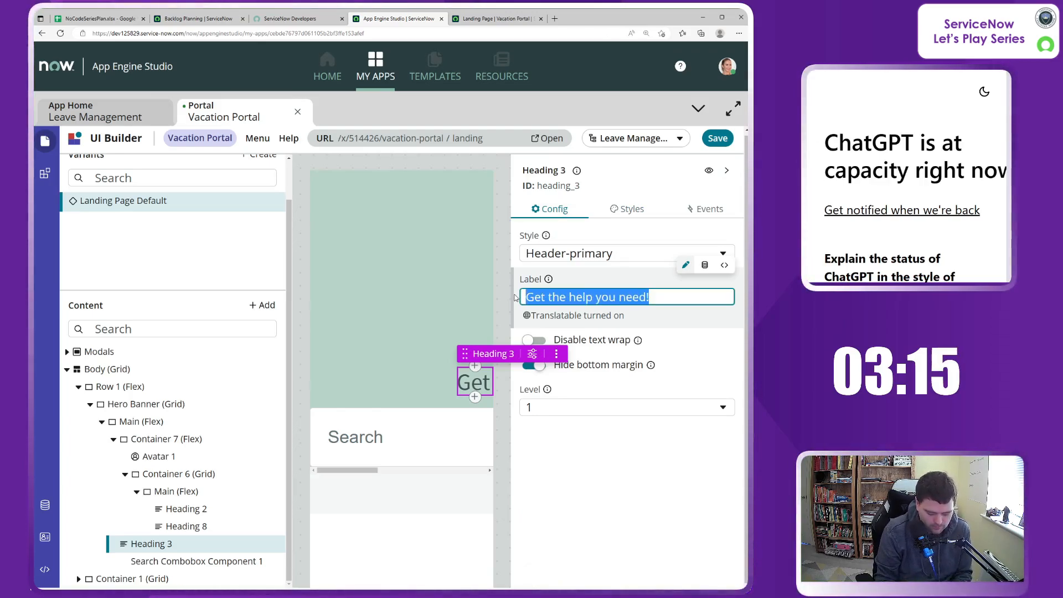
pyautogui.write('Time to go on vacation?')
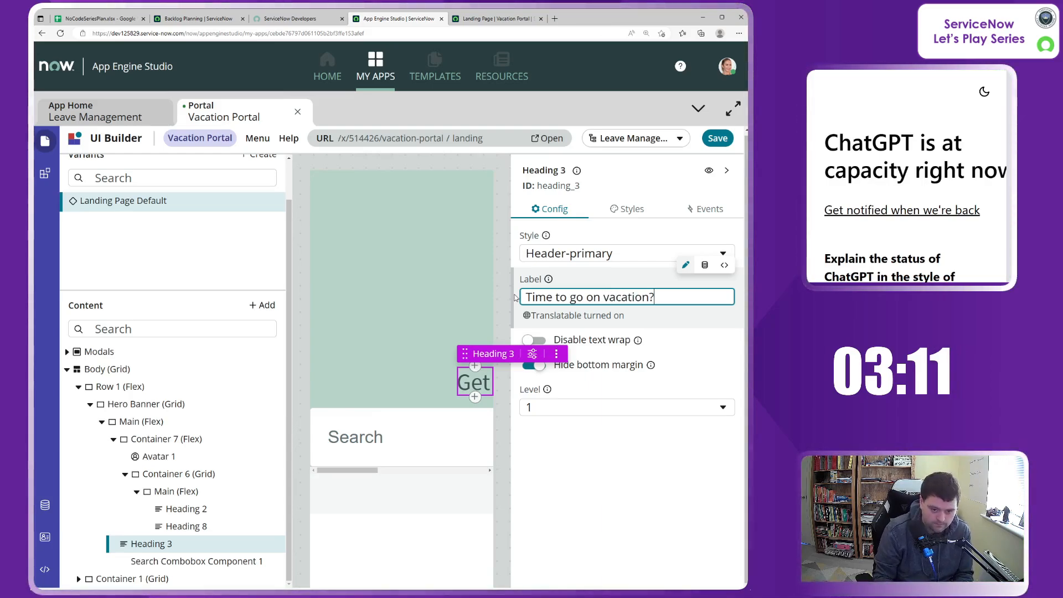
pyautogui.click(643, 491)
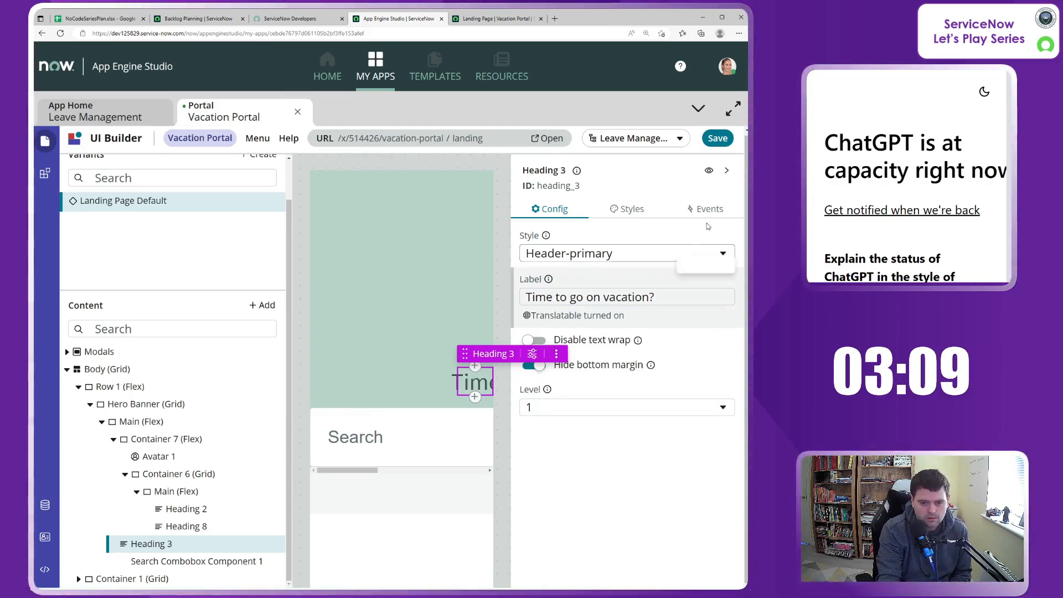
pyautogui.click(717, 141)
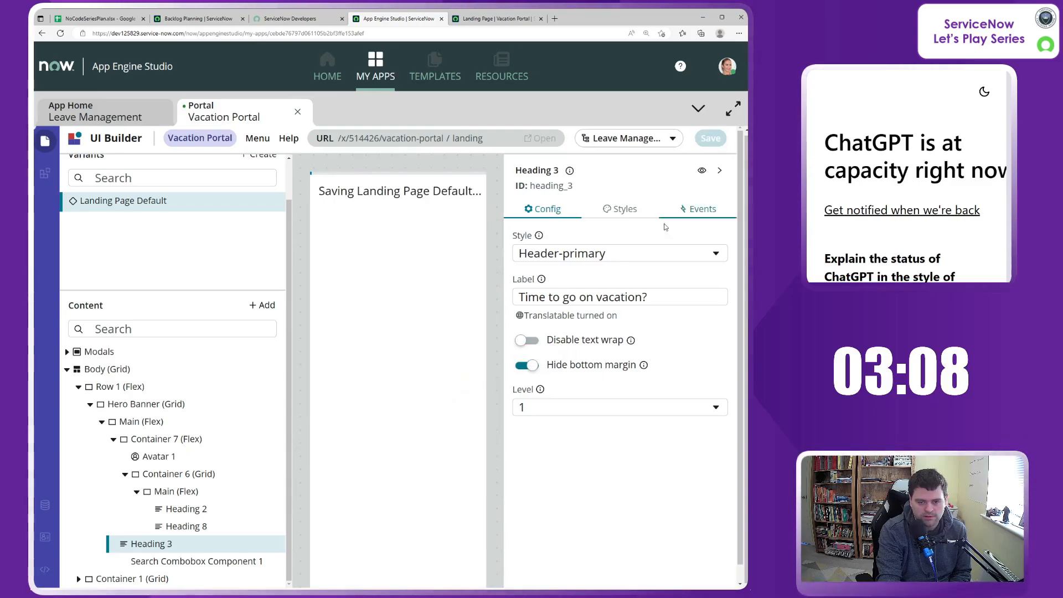
# Step: Switch to the live Vacation Portal landing page and reload it to check the saved changes
pyautogui.click(483, 20)
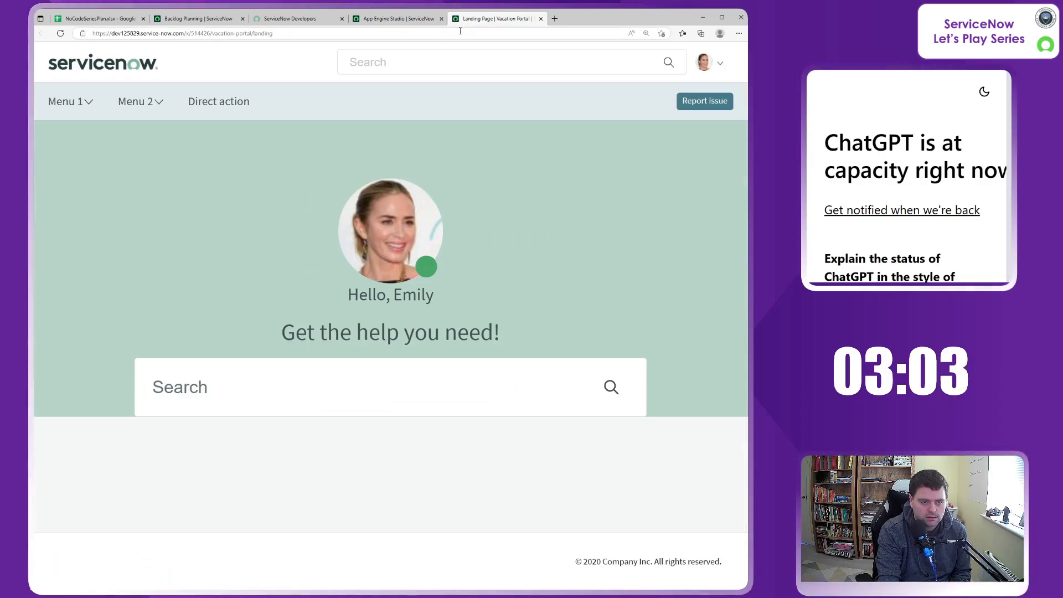
pyautogui.click(460, 32)
pyautogui.press('Return')
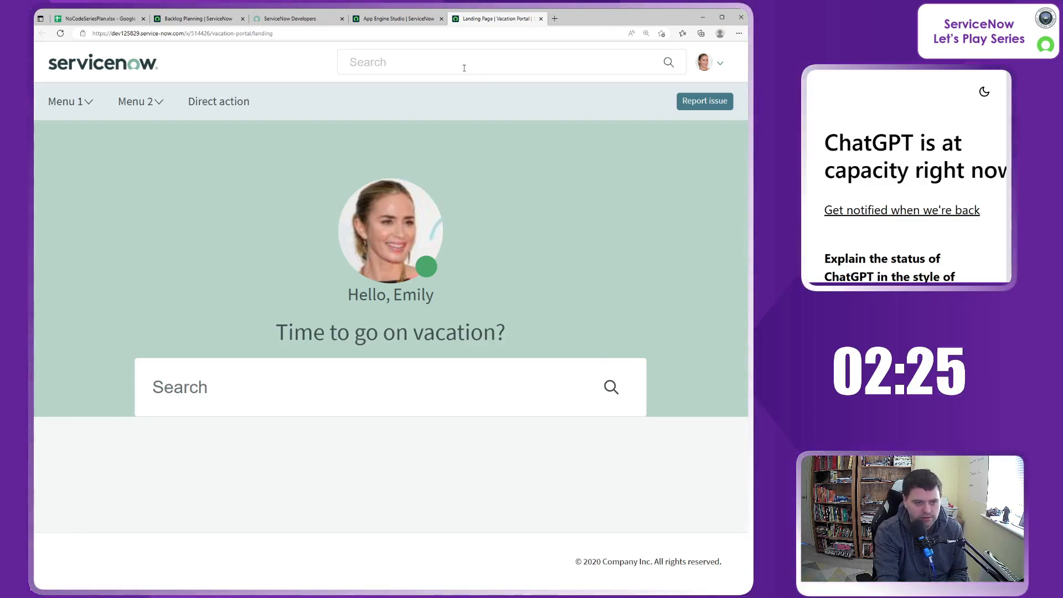
# Step: Back in UI Builder, try Lg (1rem) padding on the hero banner's Main container and remove it again
pyautogui.click(381, 22)
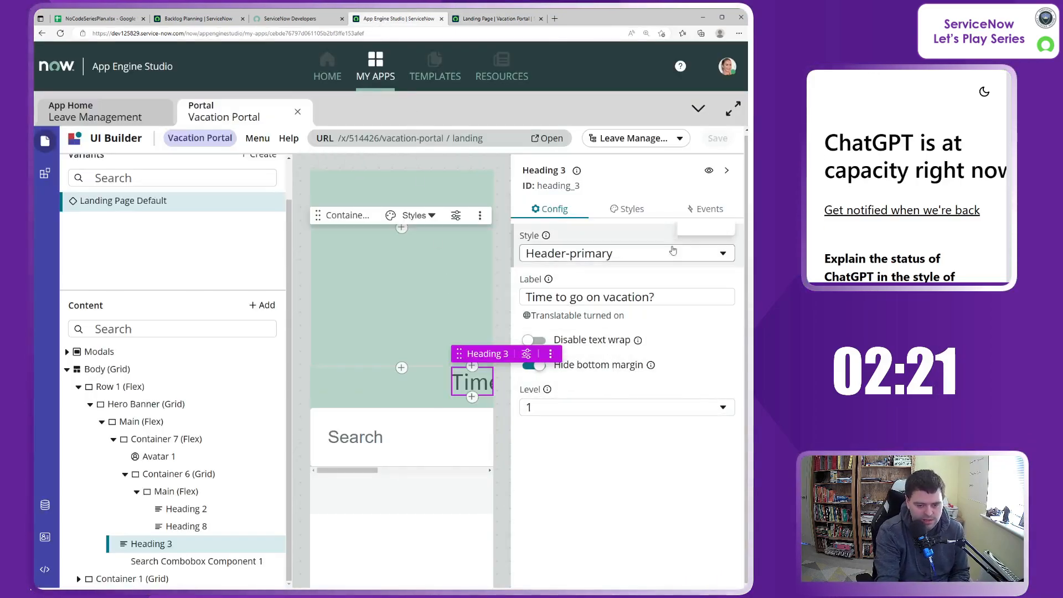
pyautogui.click(727, 172)
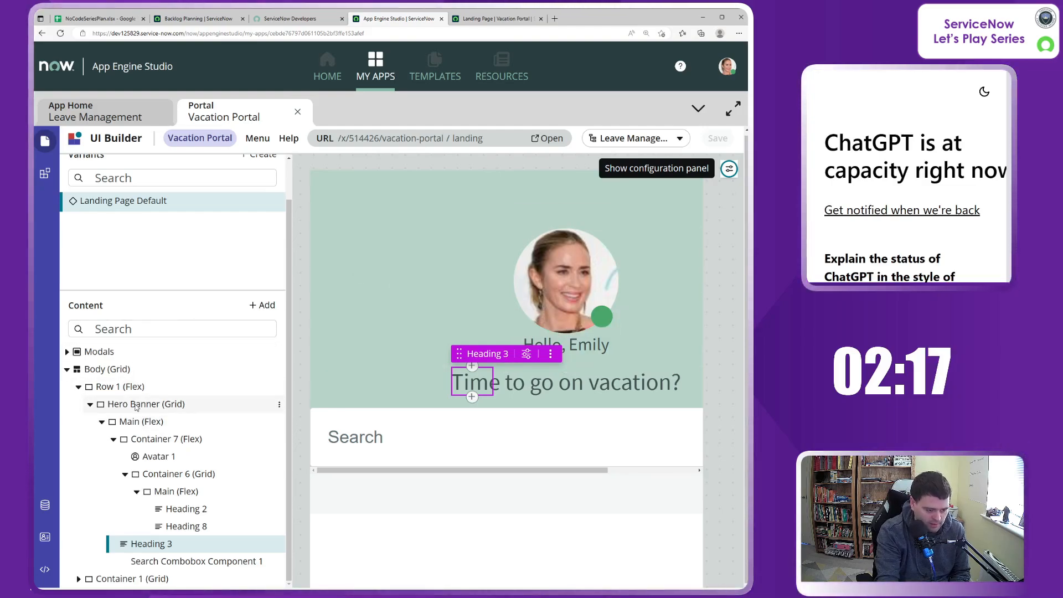
pyautogui.click(139, 426)
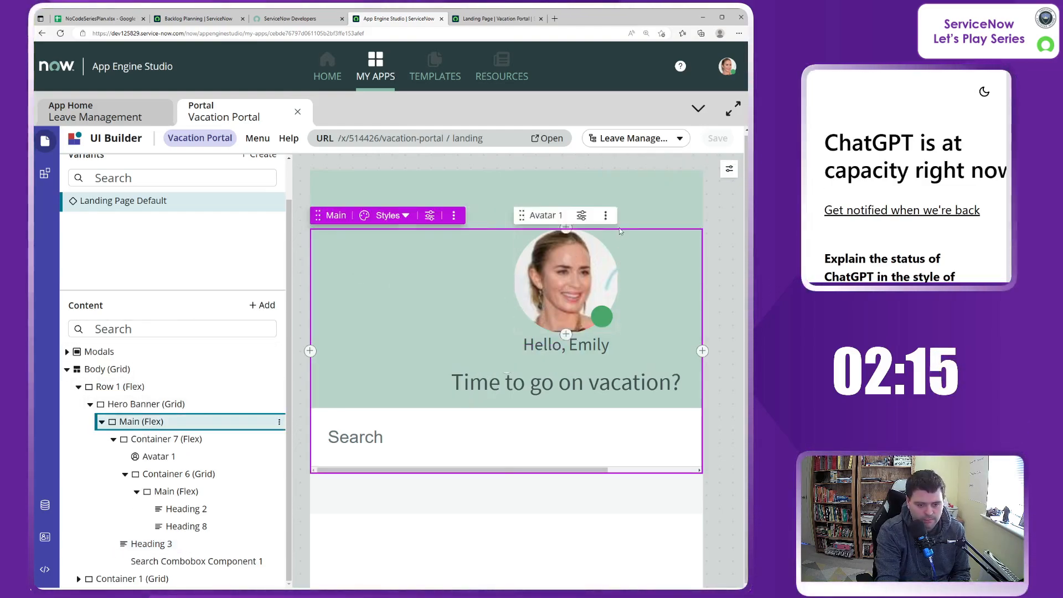
pyautogui.click(729, 170)
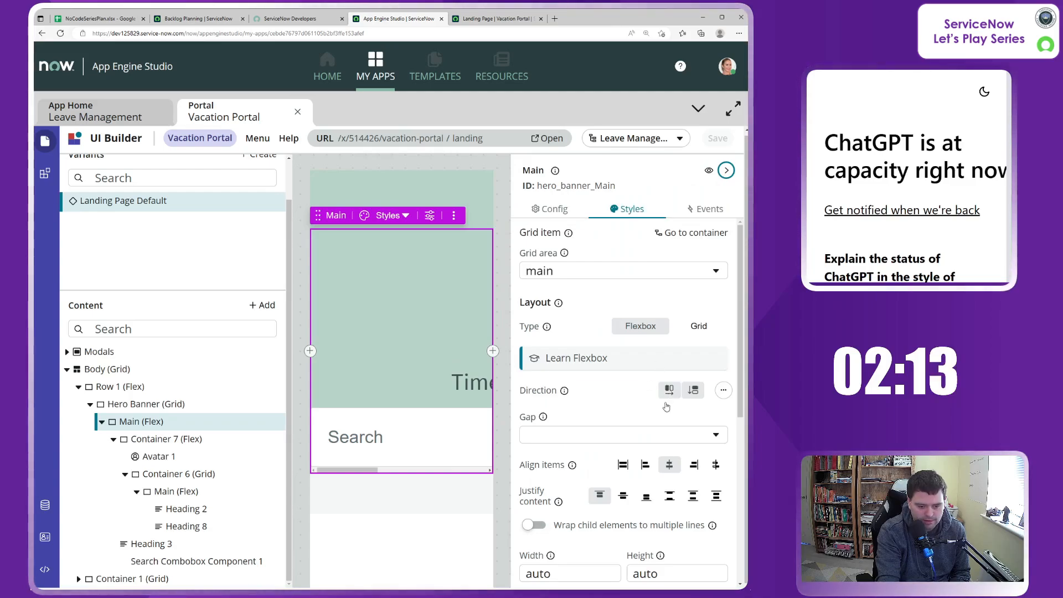
pyautogui.scroll(-3, 634, 405)
pyautogui.scroll(-3, 634, 405)
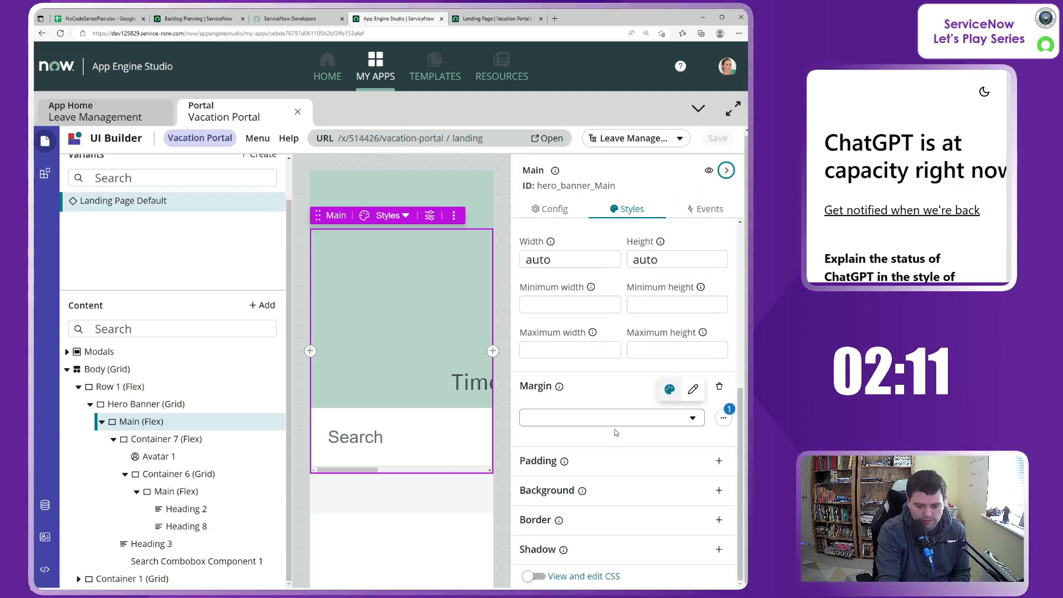
pyautogui.click(719, 462)
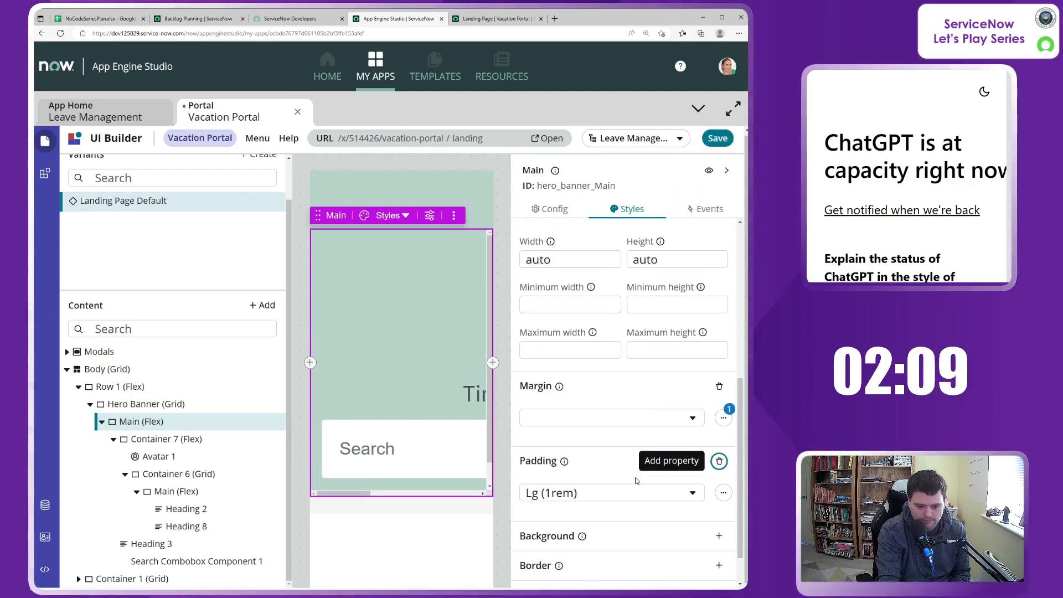
pyautogui.click(718, 462)
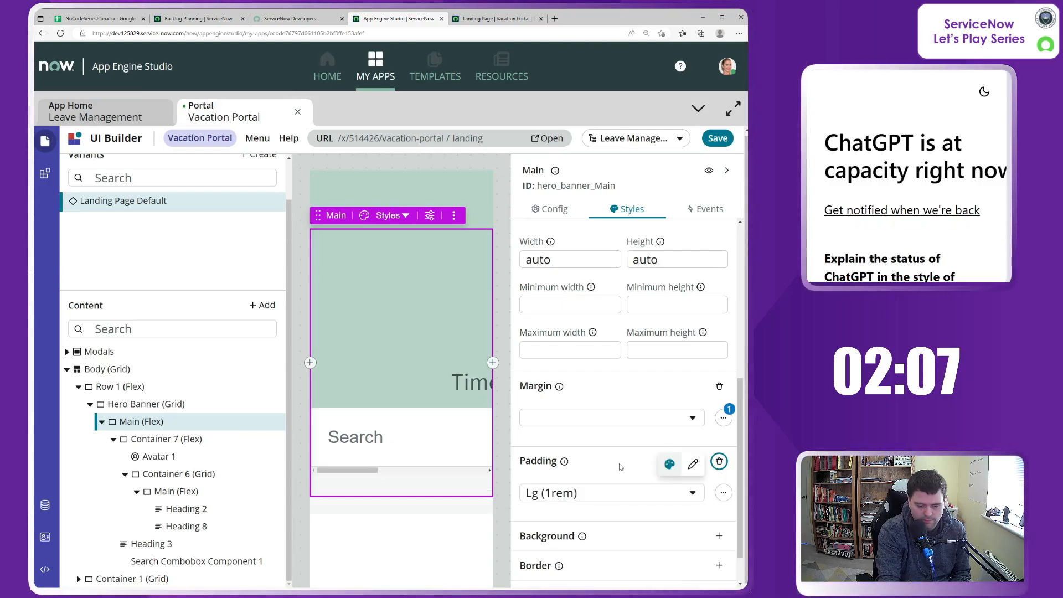
# Step: Examine the layout and spacing styles of Hero Banner, Container 7 and the hero banner's Main container, including Main's top margin
pyautogui.click(145, 404)
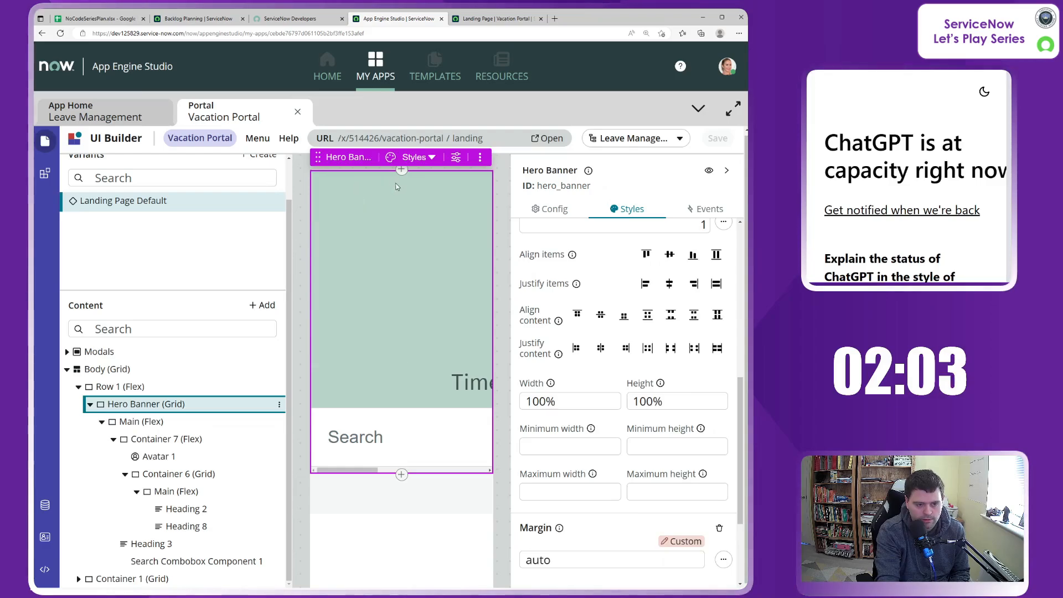
pyautogui.scroll(-3, 637, 387)
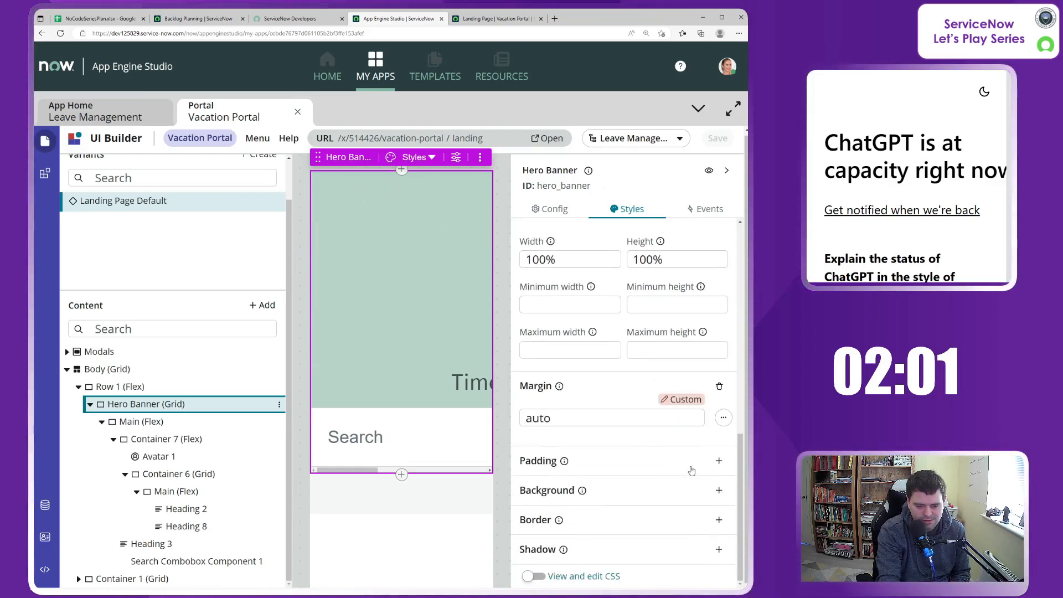
pyautogui.click(166, 439)
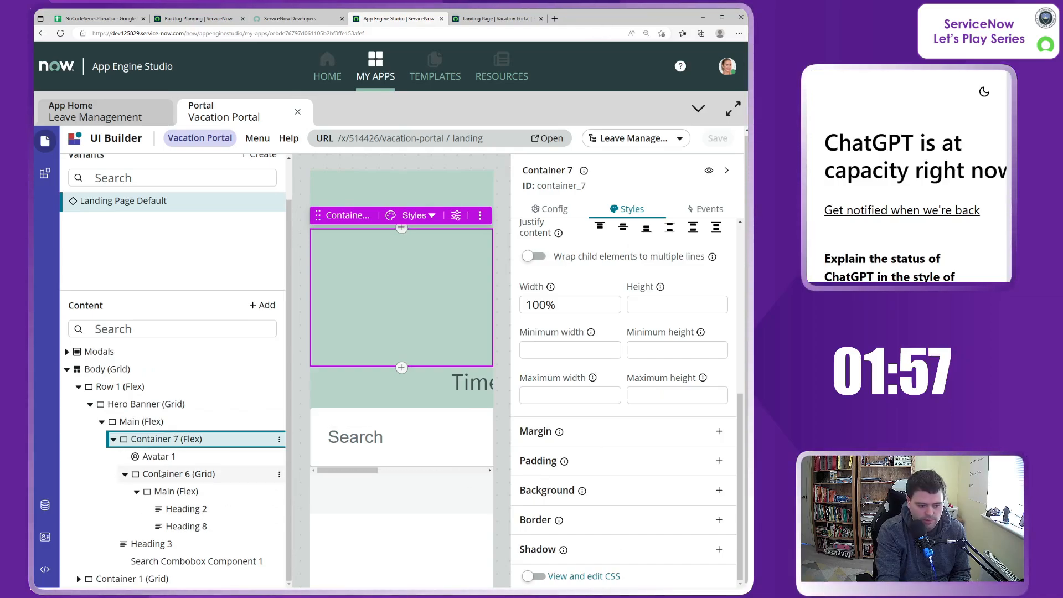
pyautogui.click(134, 422)
pyautogui.scroll(2, 608, 453)
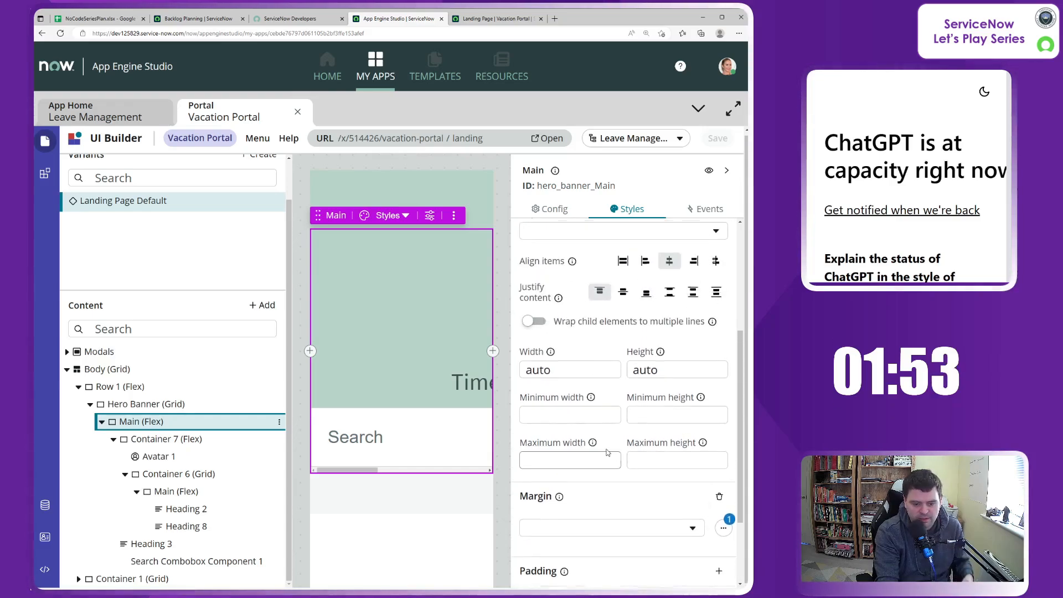
pyautogui.click(723, 528)
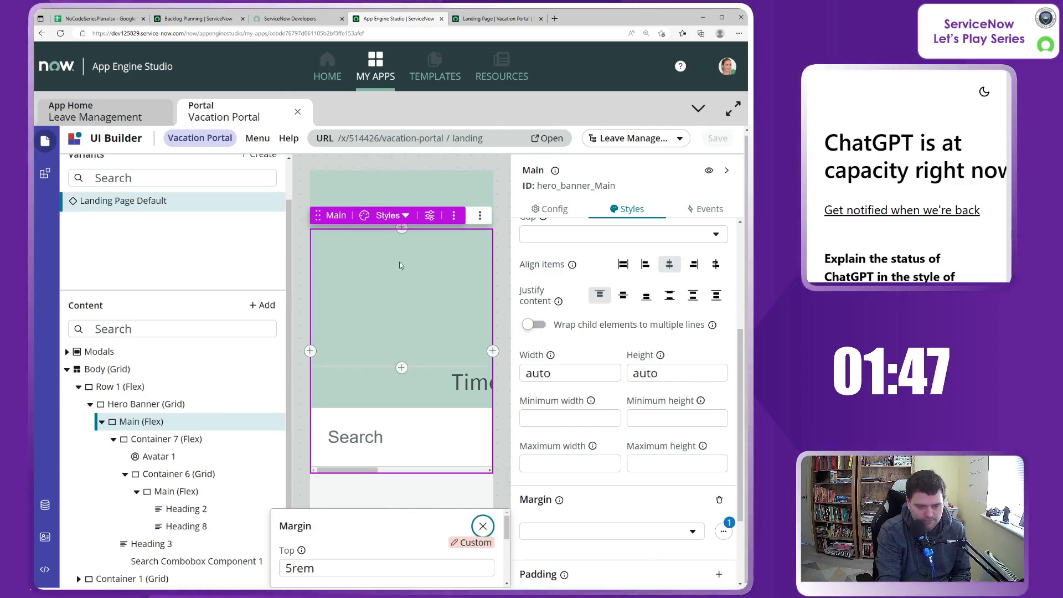
pyautogui.click(298, 570)
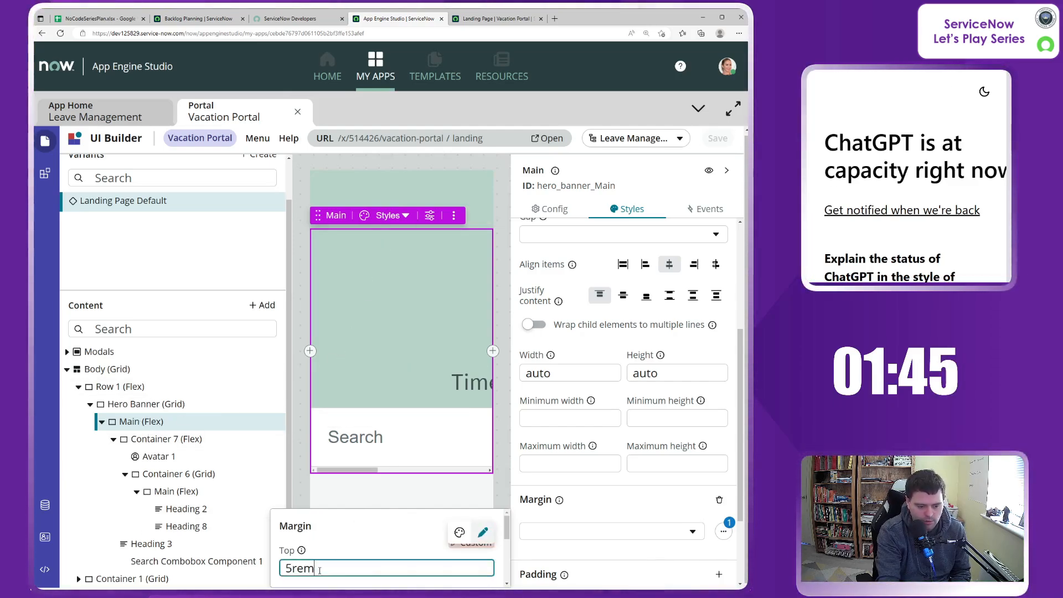
pyautogui.doubleClick(298, 568)
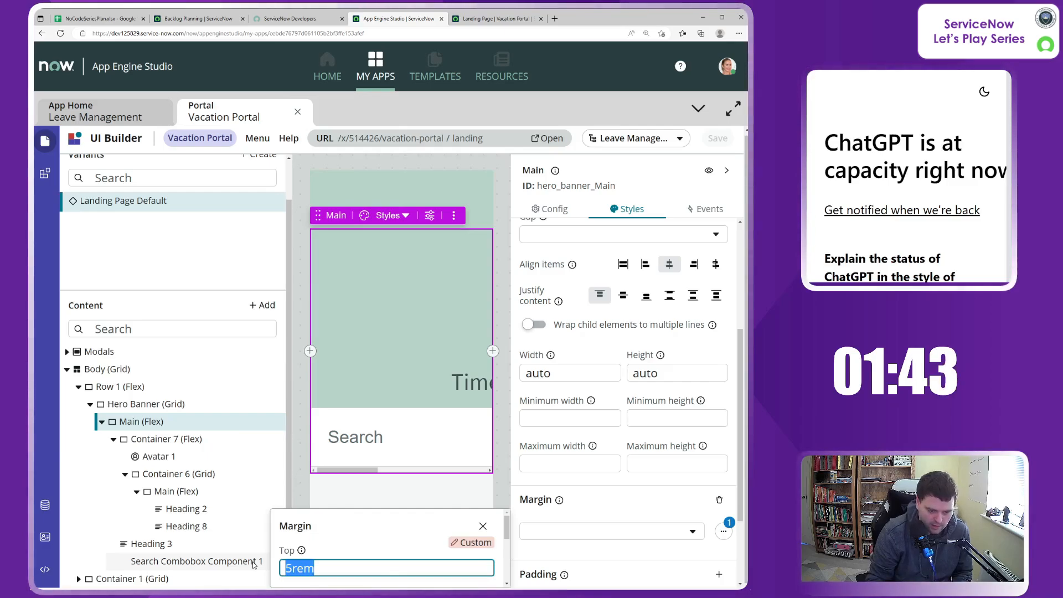
pyautogui.click(718, 501)
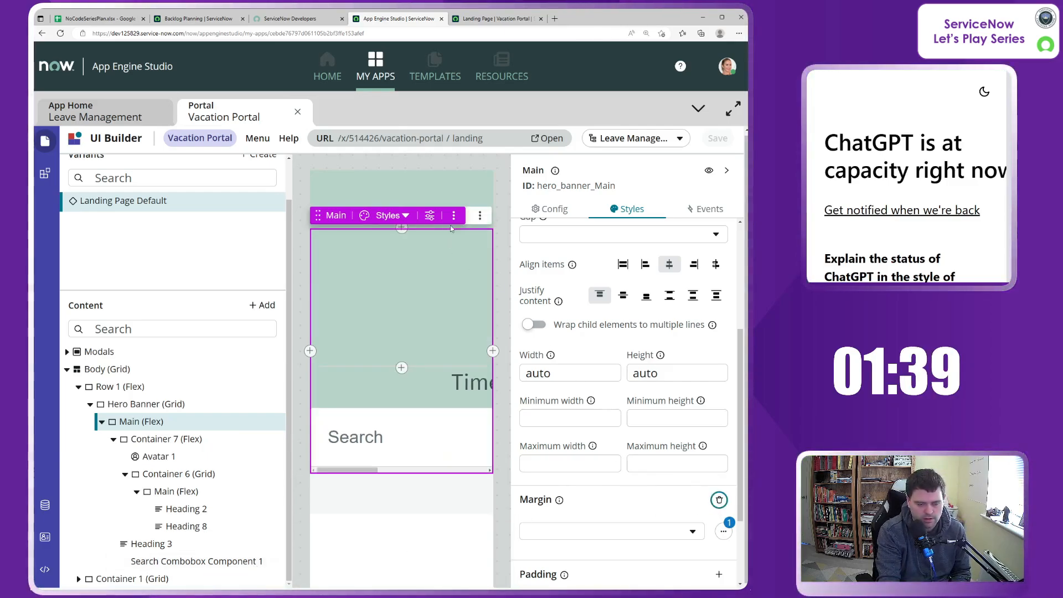
pyautogui.click(450, 204)
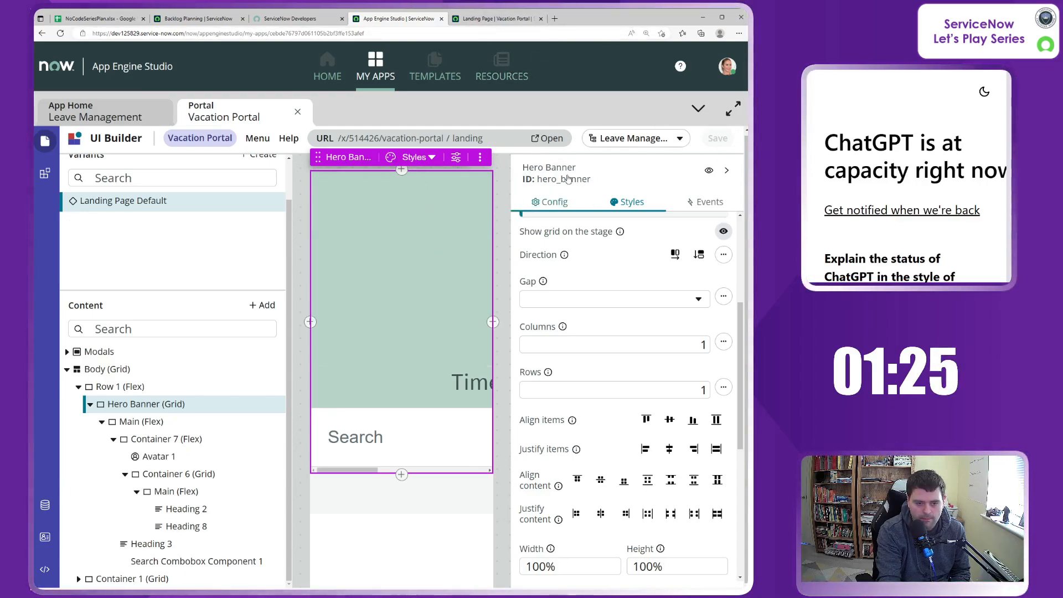
pyautogui.click(149, 404)
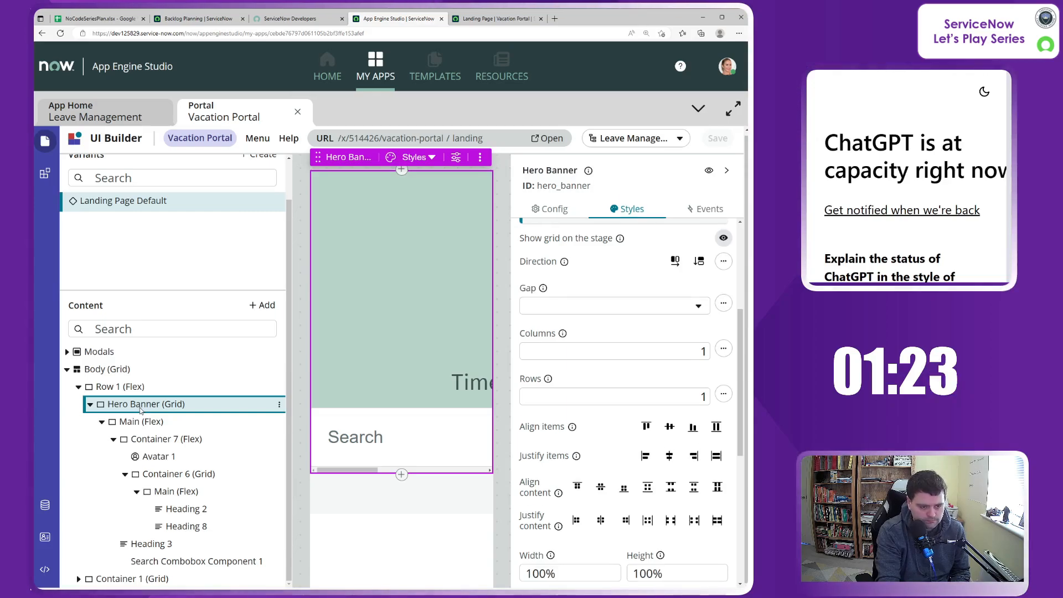
# Step: Clear the top margin of the hero banner's Main container and save the landing page
pyautogui.click(144, 423)
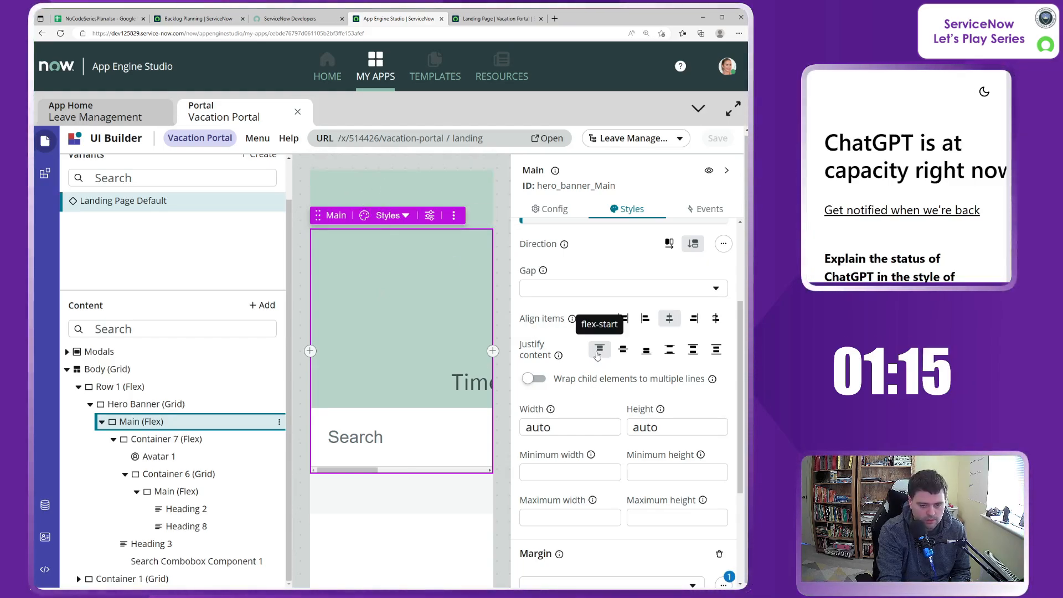
pyautogui.scroll(-3, 616, 452)
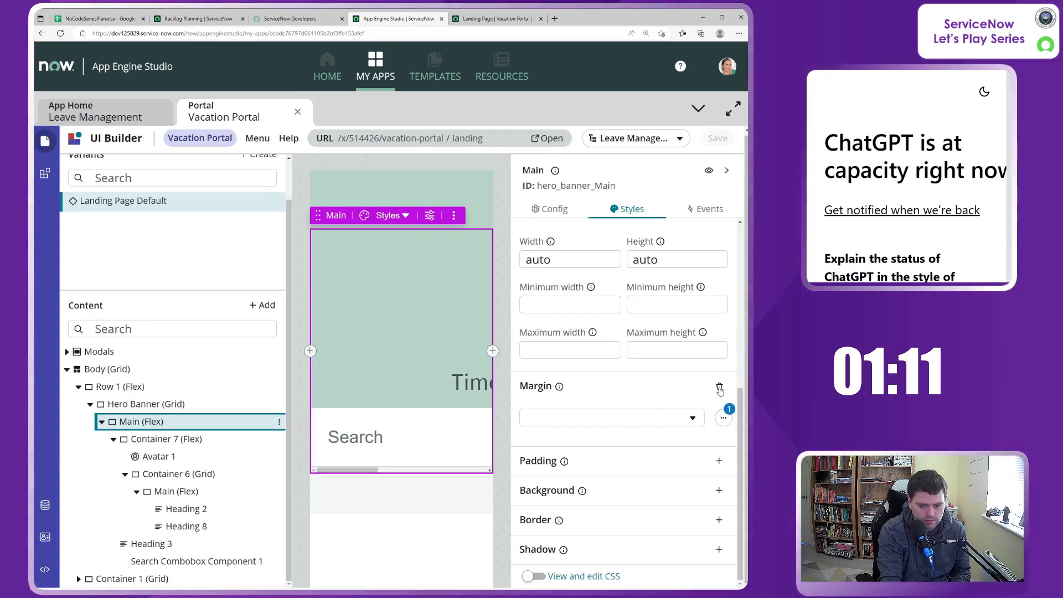
pyautogui.click(723, 418)
pyautogui.click(483, 419)
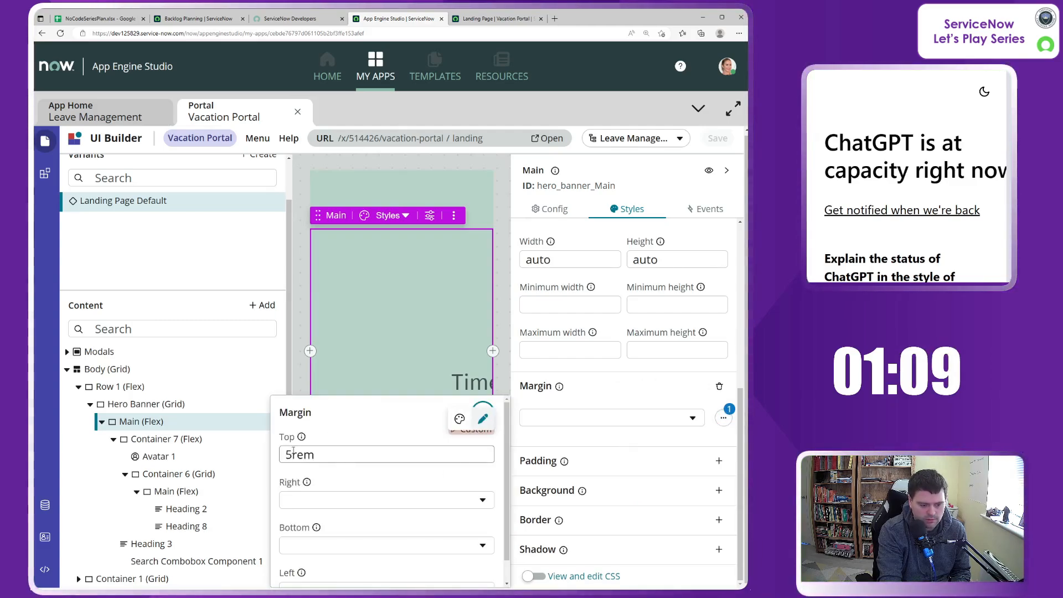
pyautogui.click(294, 452)
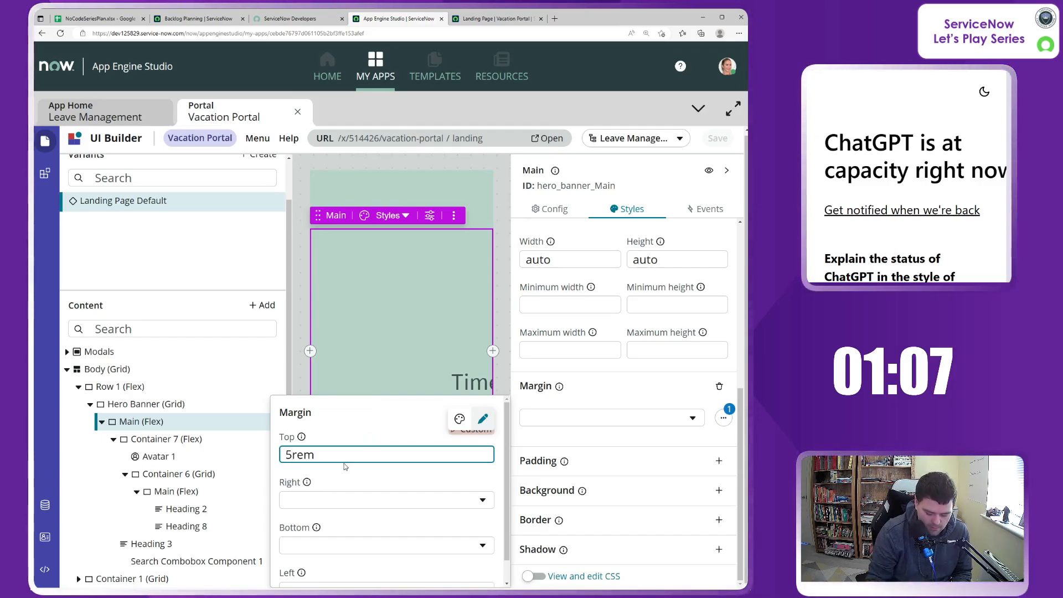
pyautogui.moveTo(325, 449); pyautogui.dragTo(264, 459)
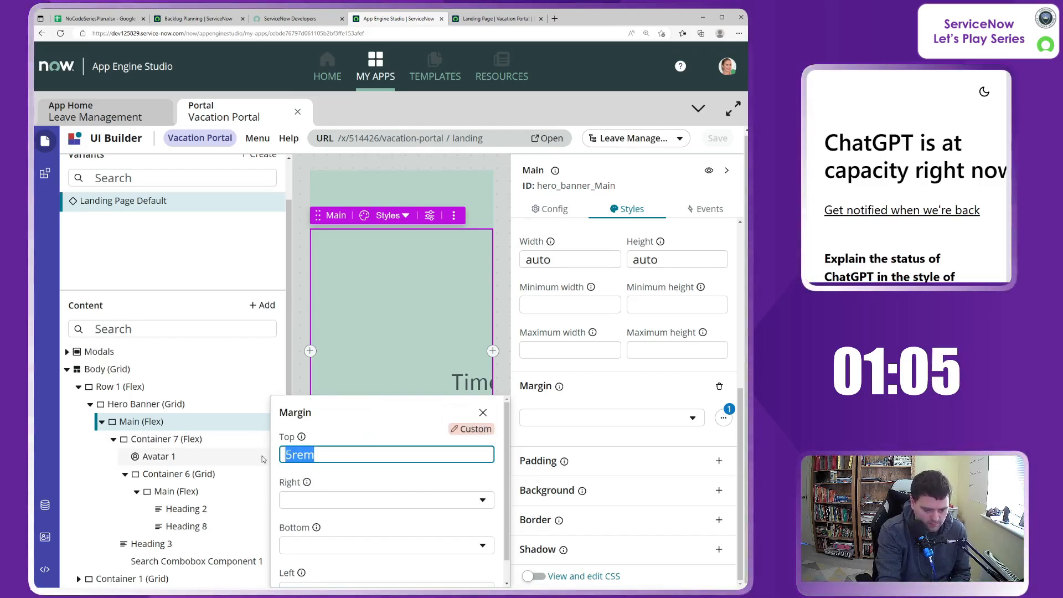
pyautogui.press('BackSpace')
pyautogui.scroll(-1, 404, 484)
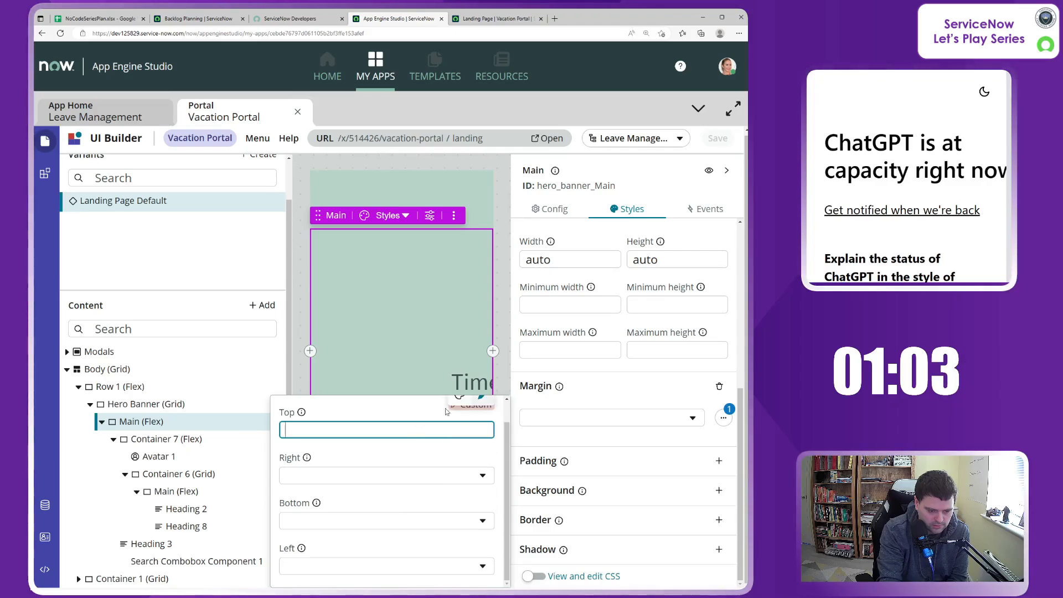
pyautogui.click(538, 415)
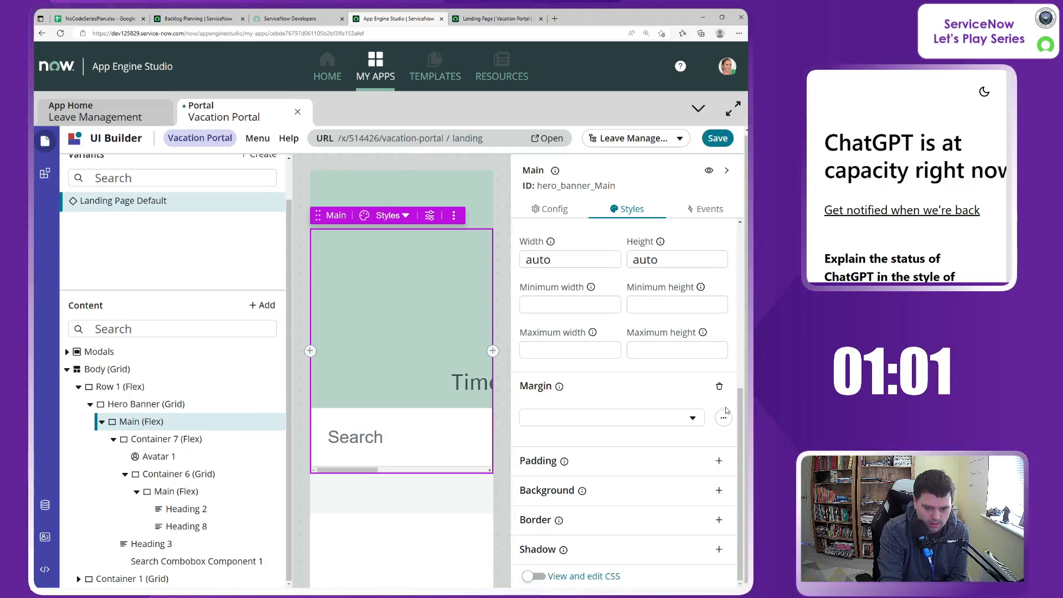
pyautogui.click(718, 138)
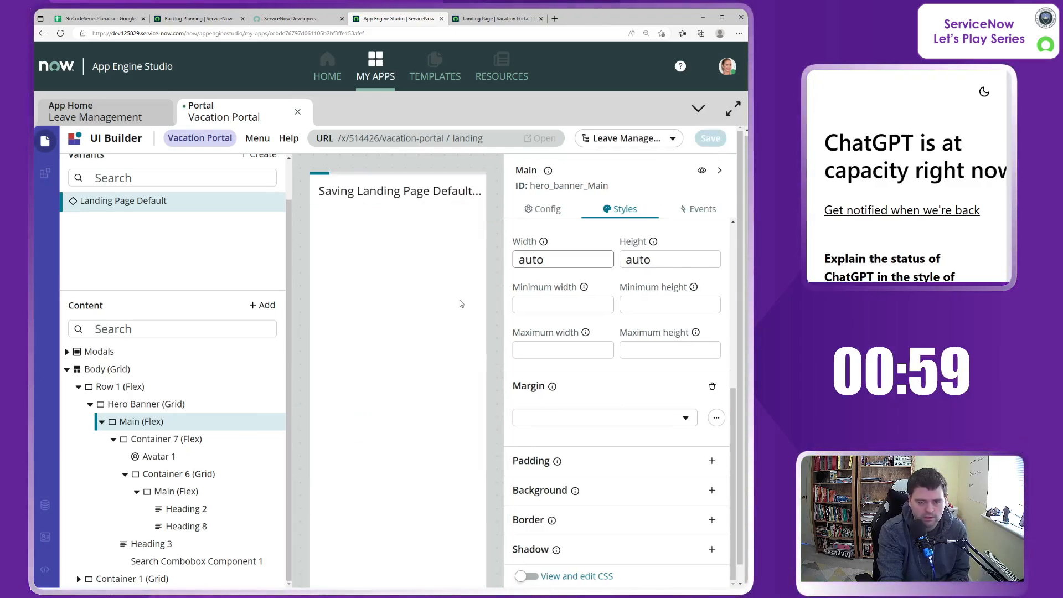
# Step: Switch to the live Vacation Portal landing page and reload it to check the hero banner without Main's top margin
pyautogui.click(479, 21)
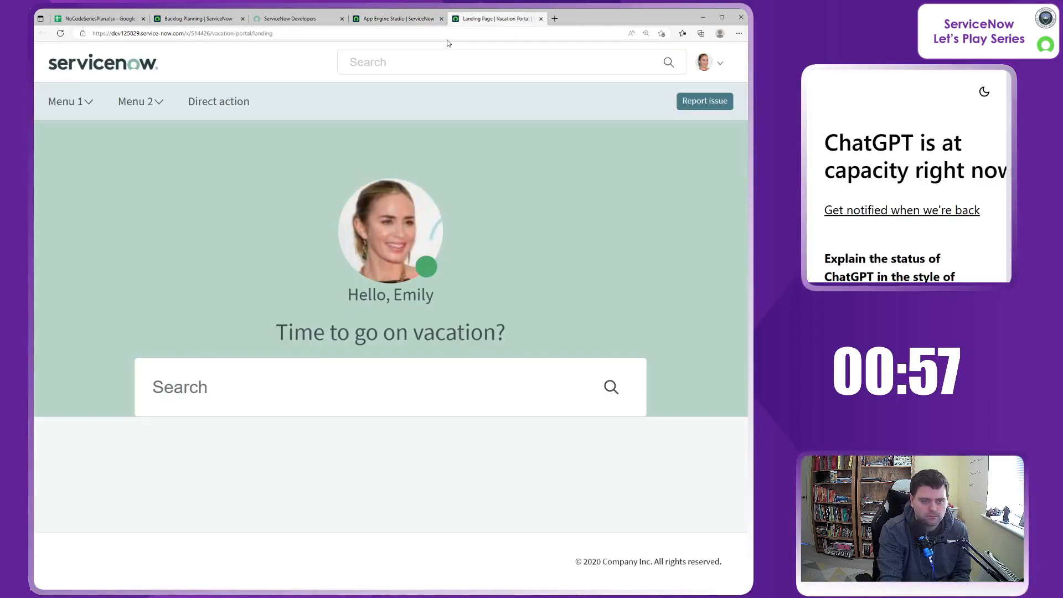
pyautogui.click(442, 33)
pyautogui.press('Return')
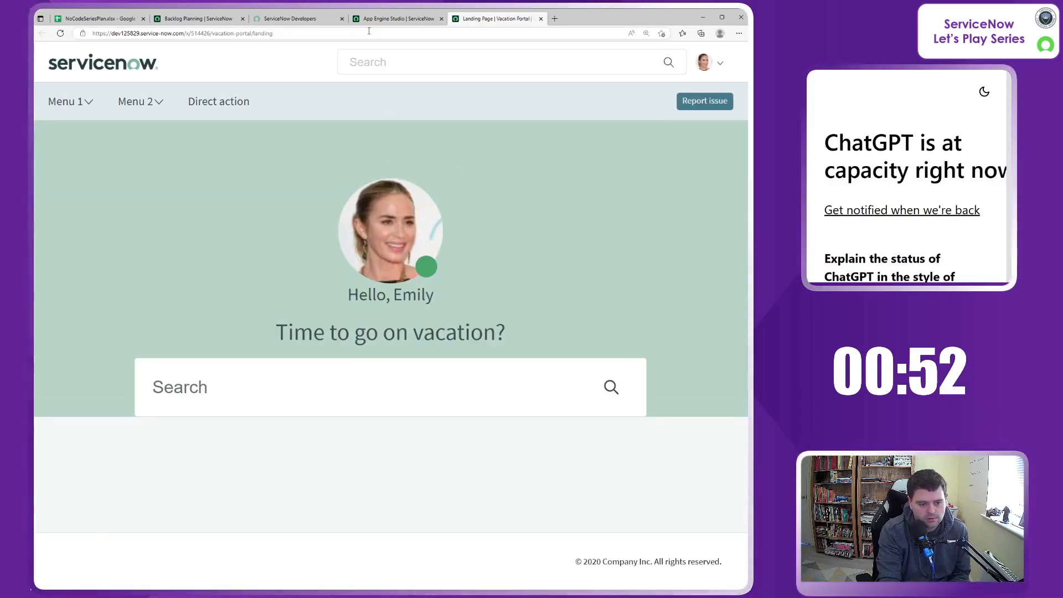
# Step: Back in UI Builder, examine the alignment, sizing and margin styles of Container 7, Main and Hero Banner
pyautogui.click(382, 19)
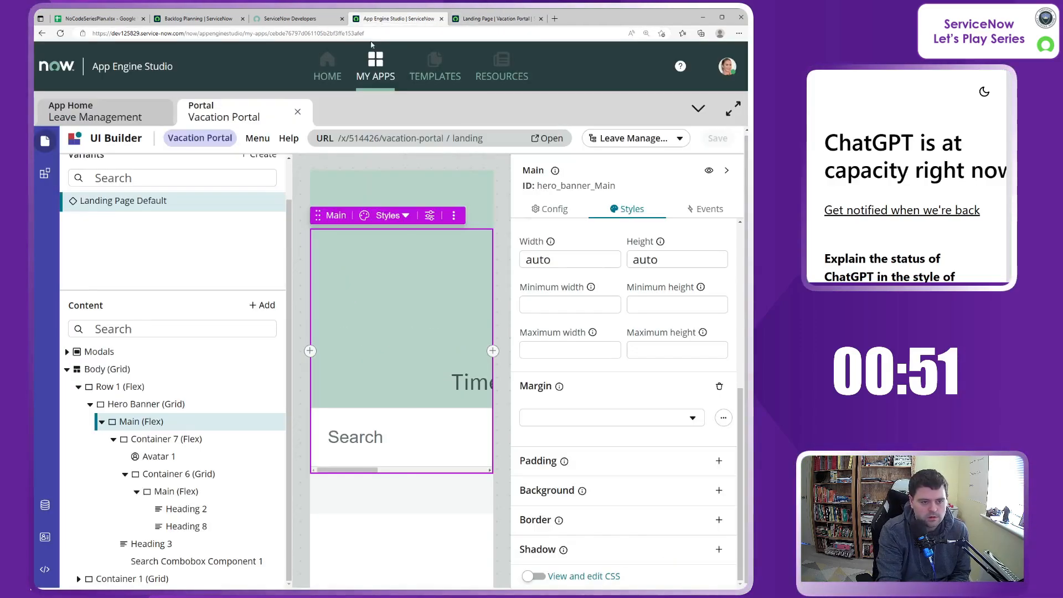
pyautogui.click(383, 264)
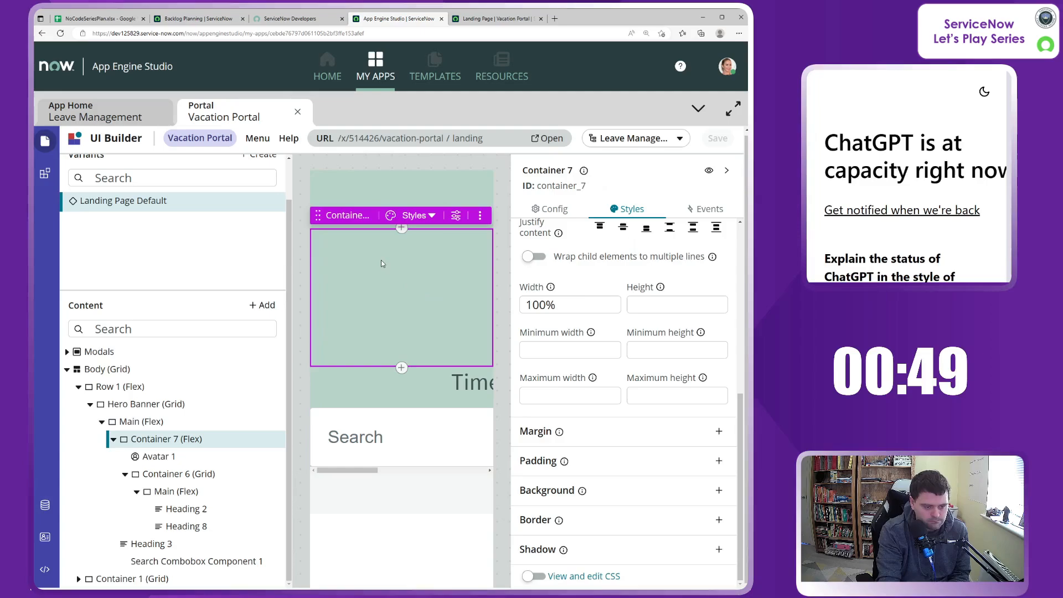
pyautogui.click(131, 404)
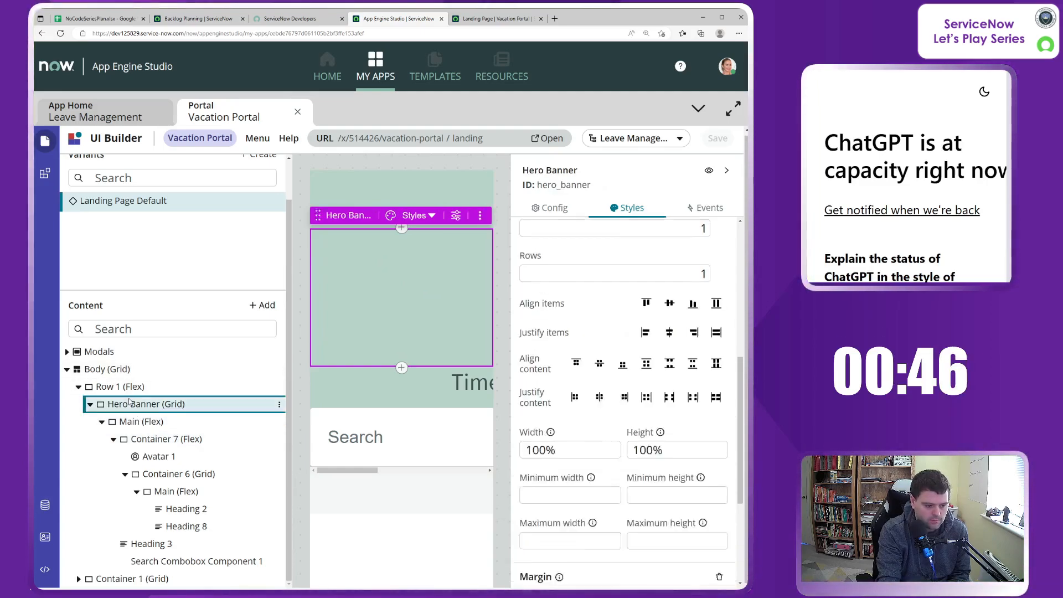
pyautogui.click(141, 425)
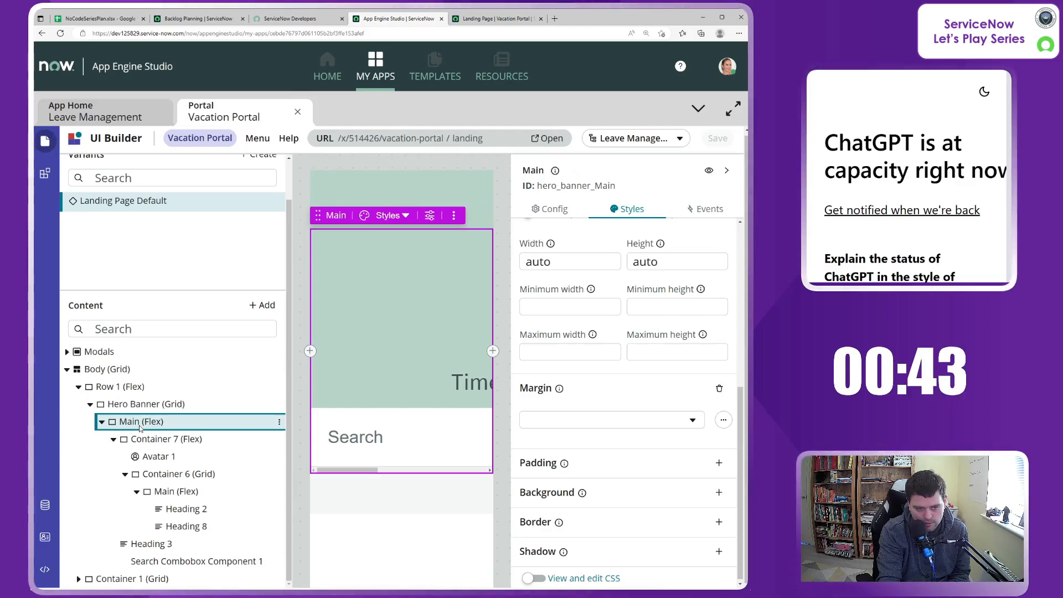
pyautogui.click(139, 405)
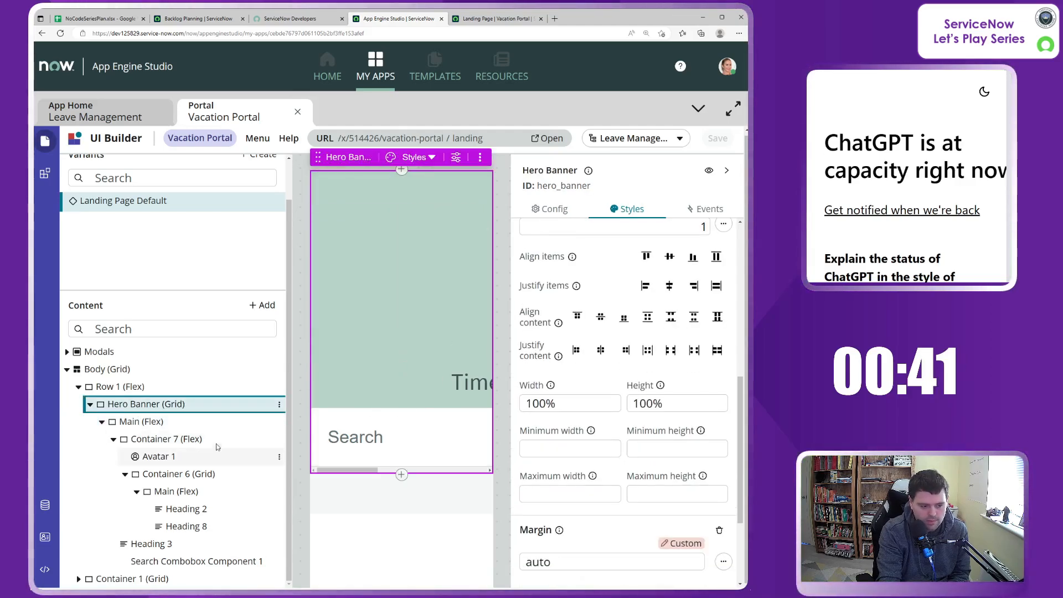
pyautogui.scroll(-3, 706, 474)
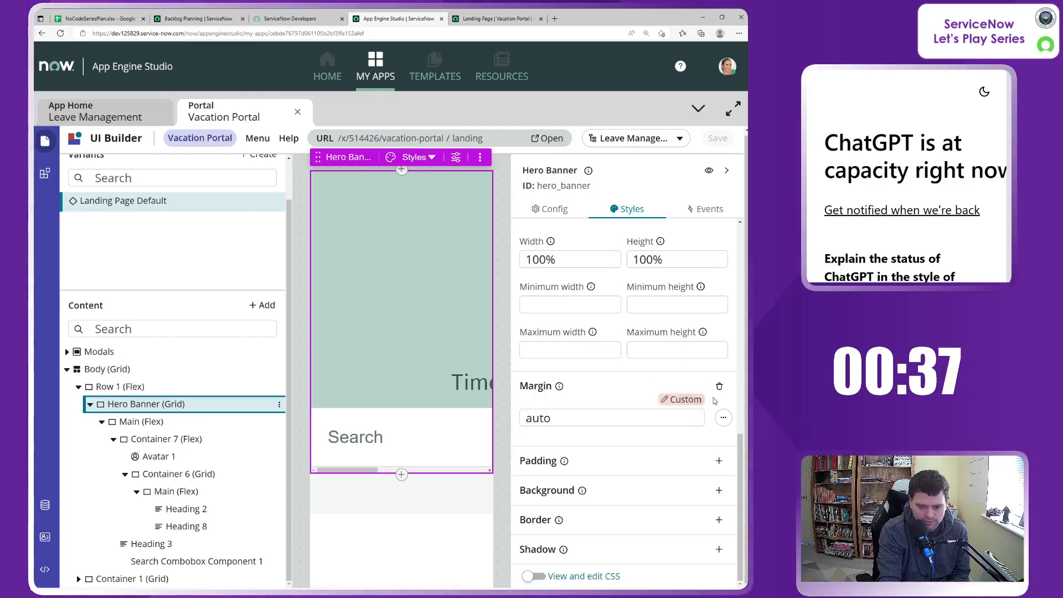
pyautogui.scroll(8, 636, 432)
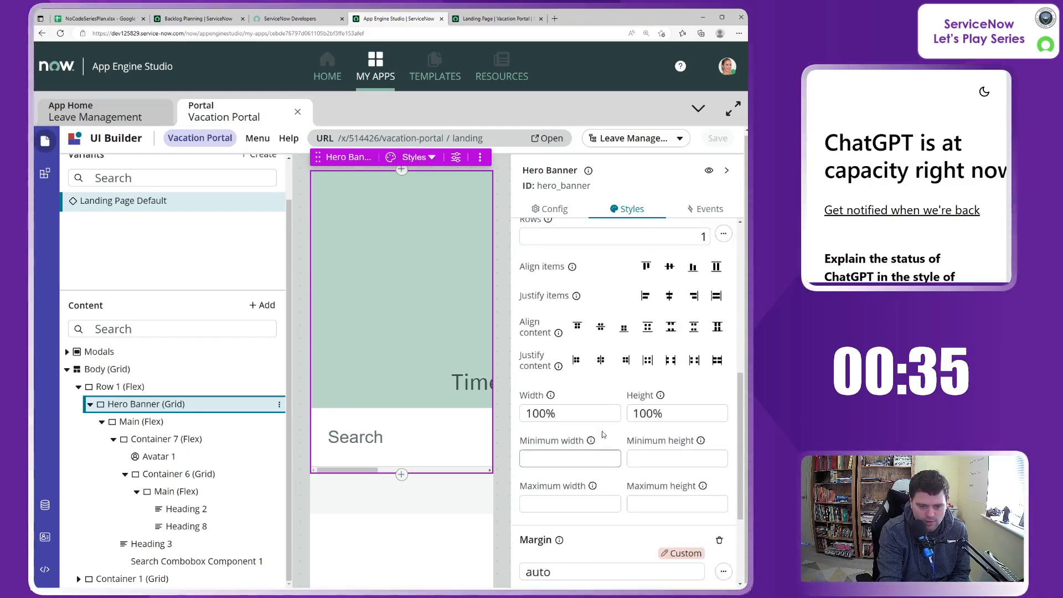
pyautogui.scroll(2, 617, 420)
pyautogui.scroll(-4, 636, 387)
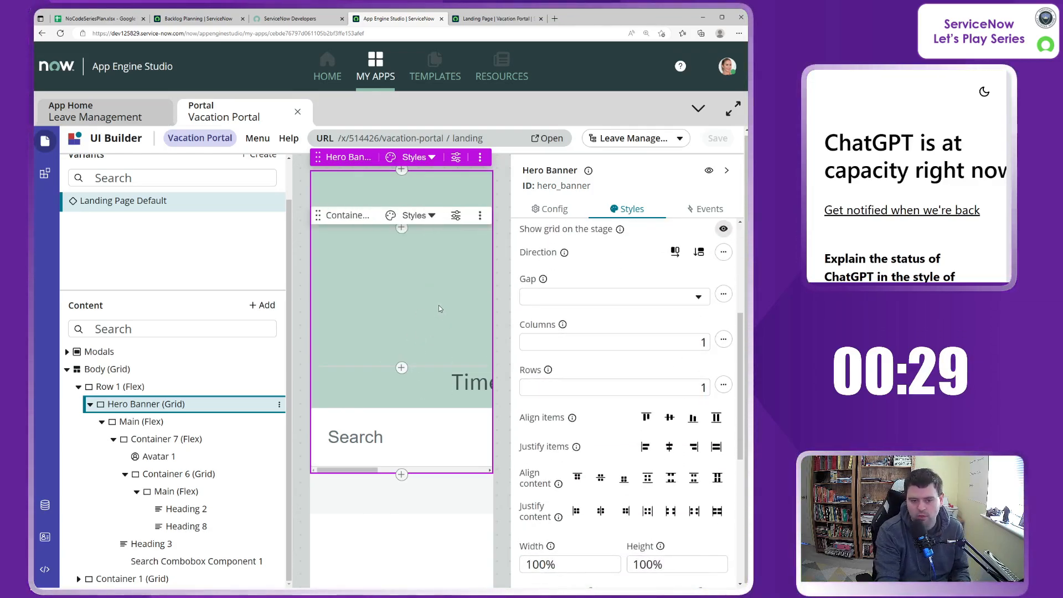
pyautogui.scroll(4, 637, 360)
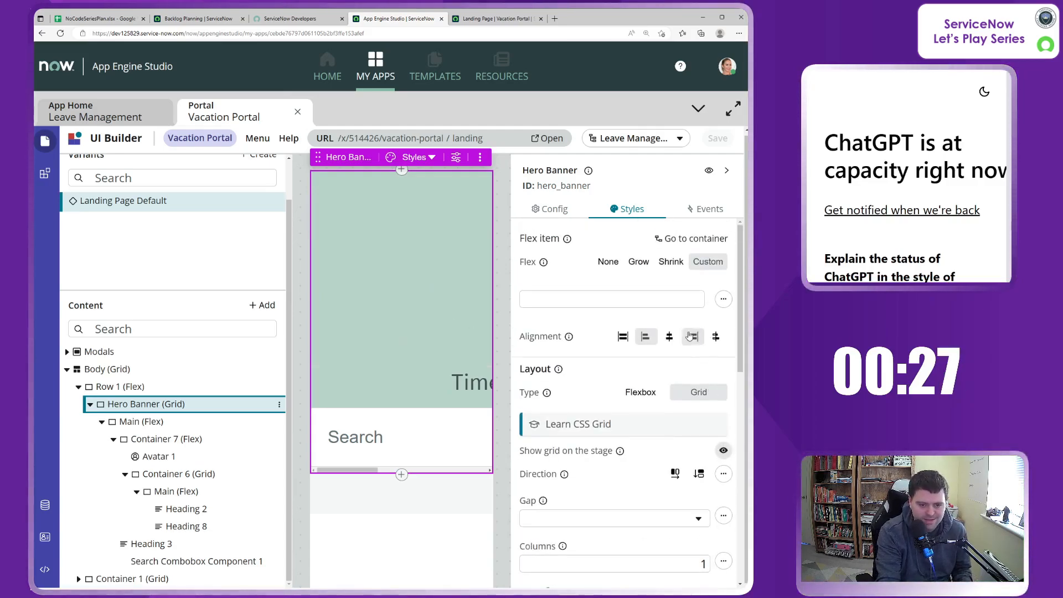
# Step: Set an individual side margin on the hero banner's Main container and keep its content justified to flex-start
pyautogui.click(143, 421)
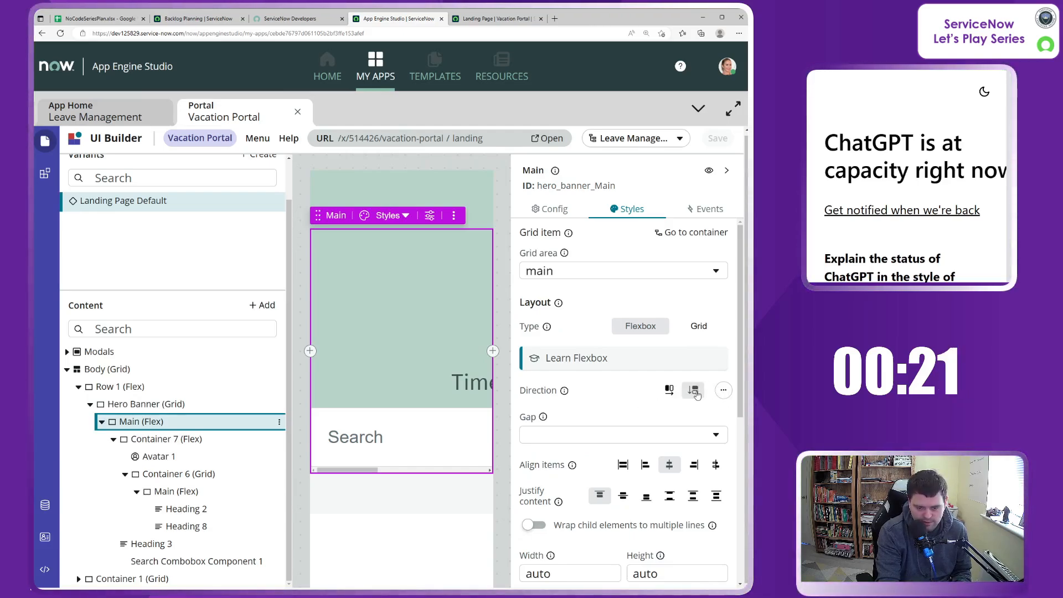
pyautogui.scroll(-6, 638, 438)
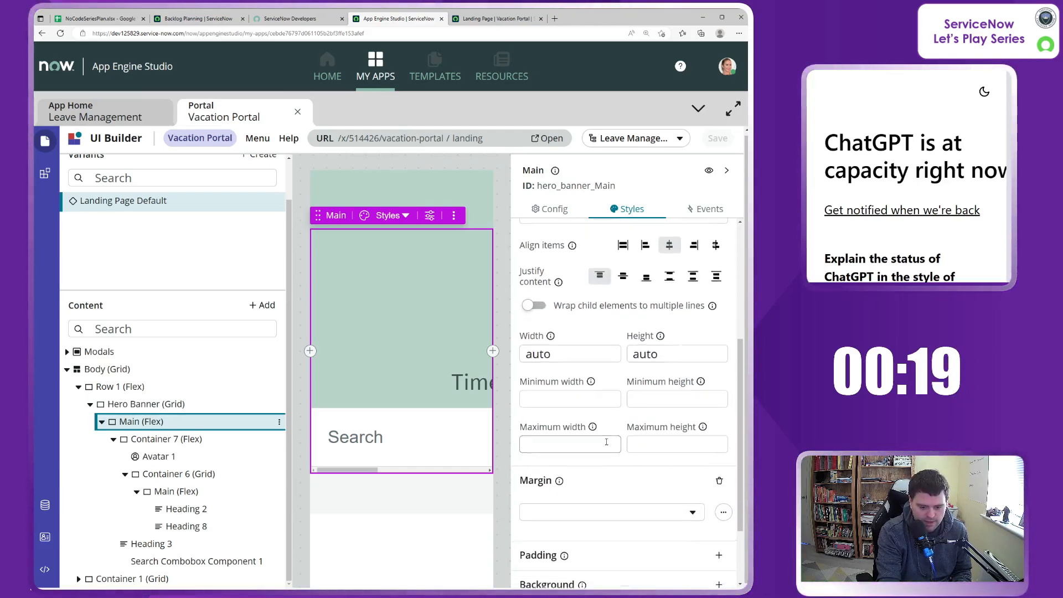
pyautogui.click(691, 419)
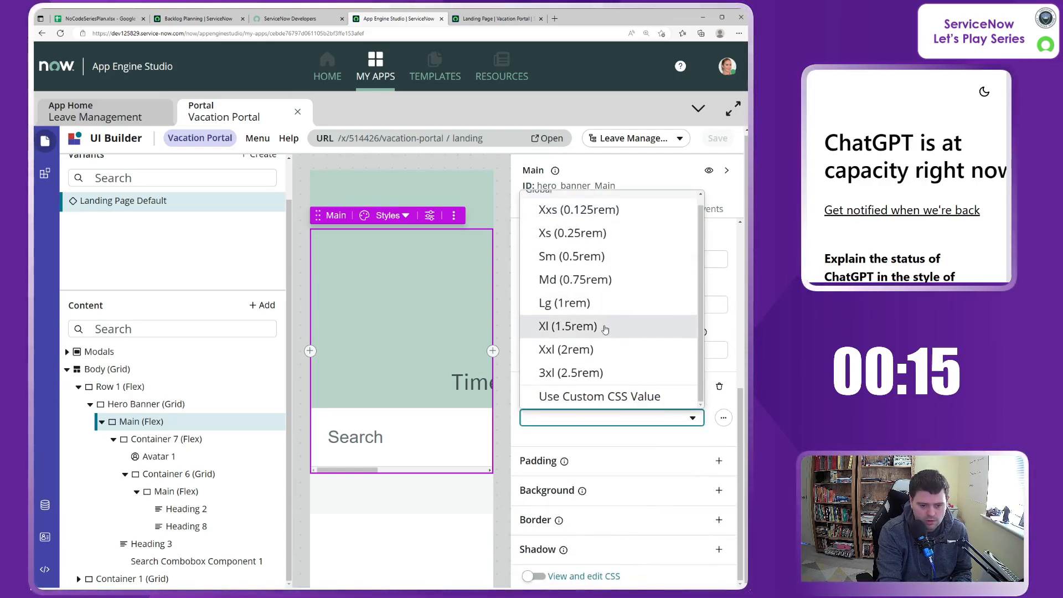
pyautogui.click(717, 405)
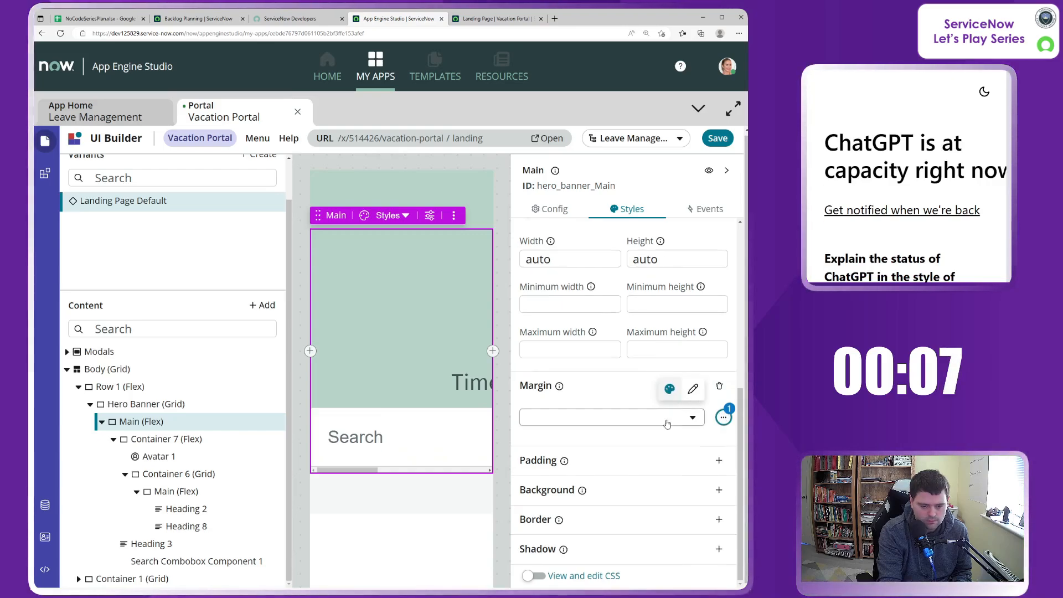
pyautogui.scroll(5, 651, 415)
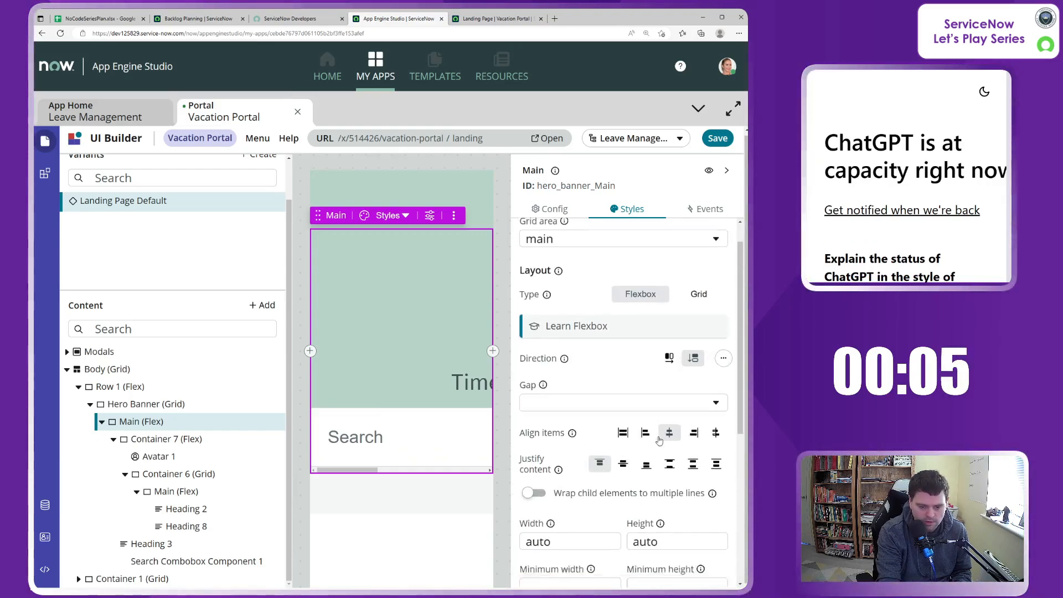
pyautogui.scroll(-2, 645, 388)
pyautogui.scroll(3, 637, 354)
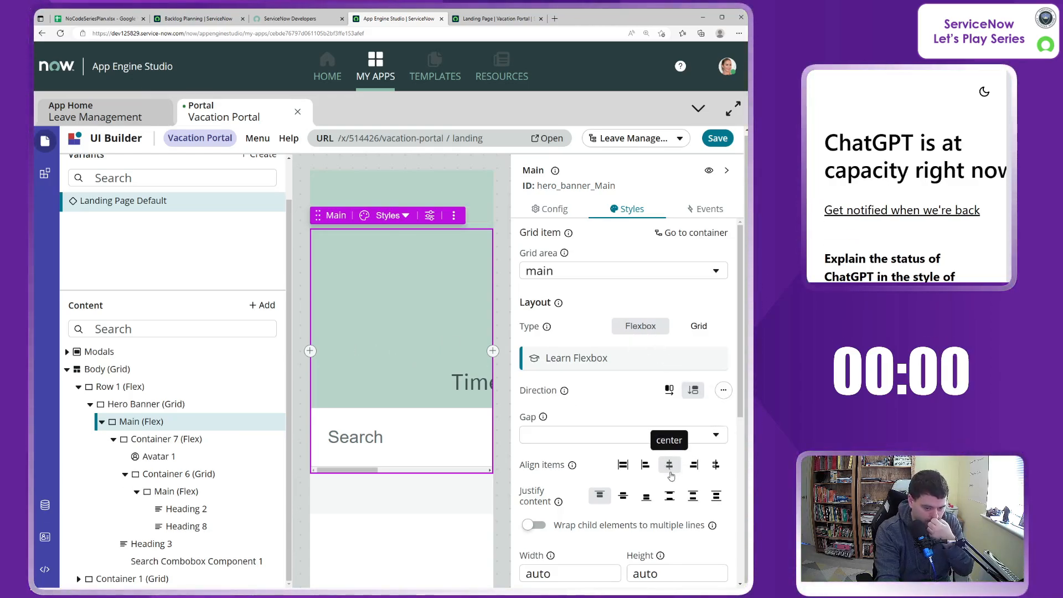
pyautogui.click(600, 497)
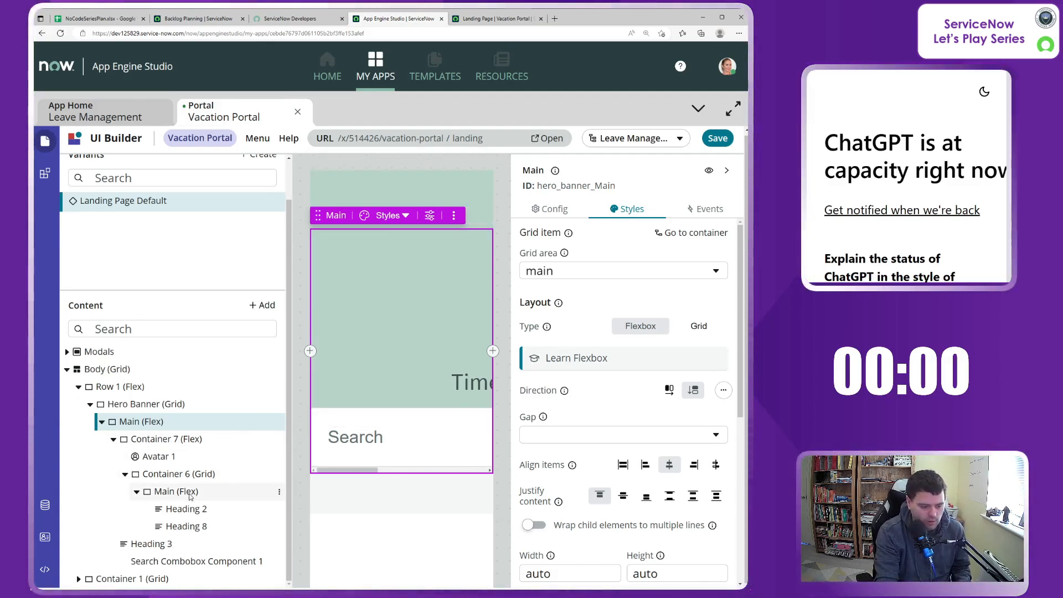
# Step: Delete Search Combobox Component 1 from the hero banner and save the landing page
pyautogui.click(219, 563)
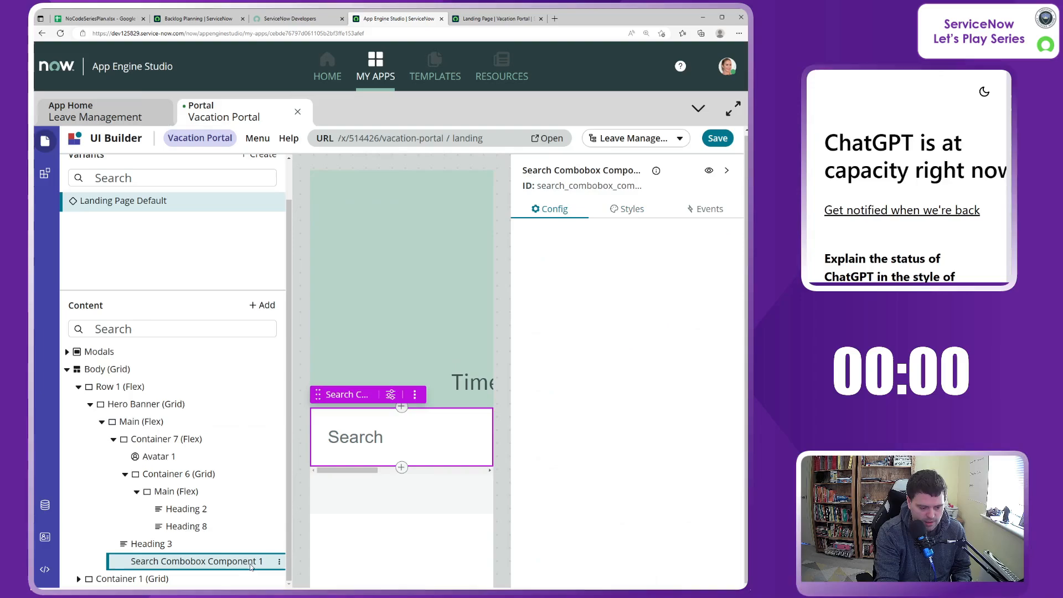
pyautogui.click(279, 562)
pyautogui.click(367, 544)
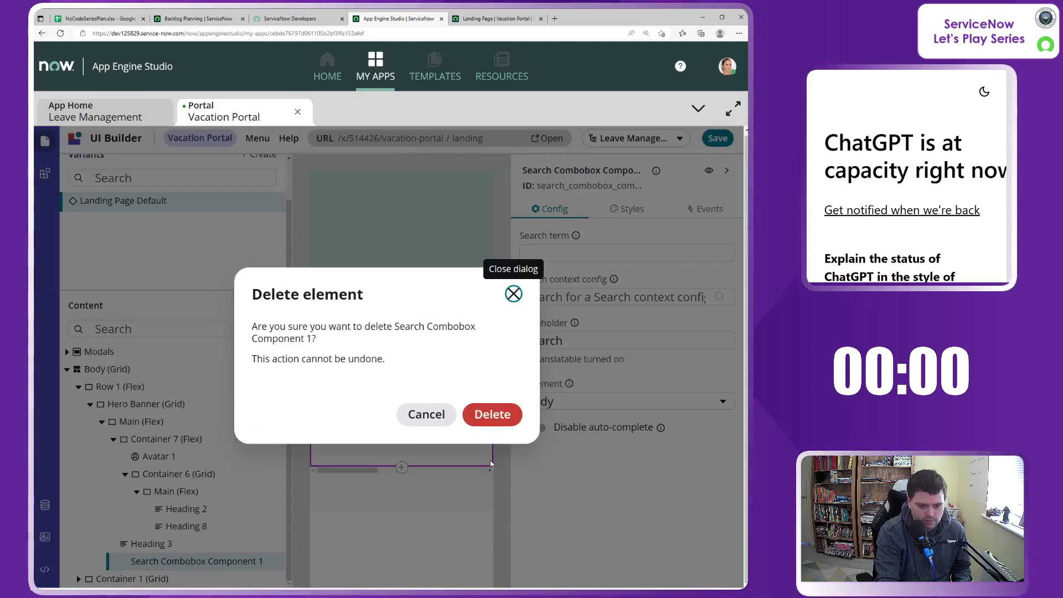
pyautogui.click(494, 416)
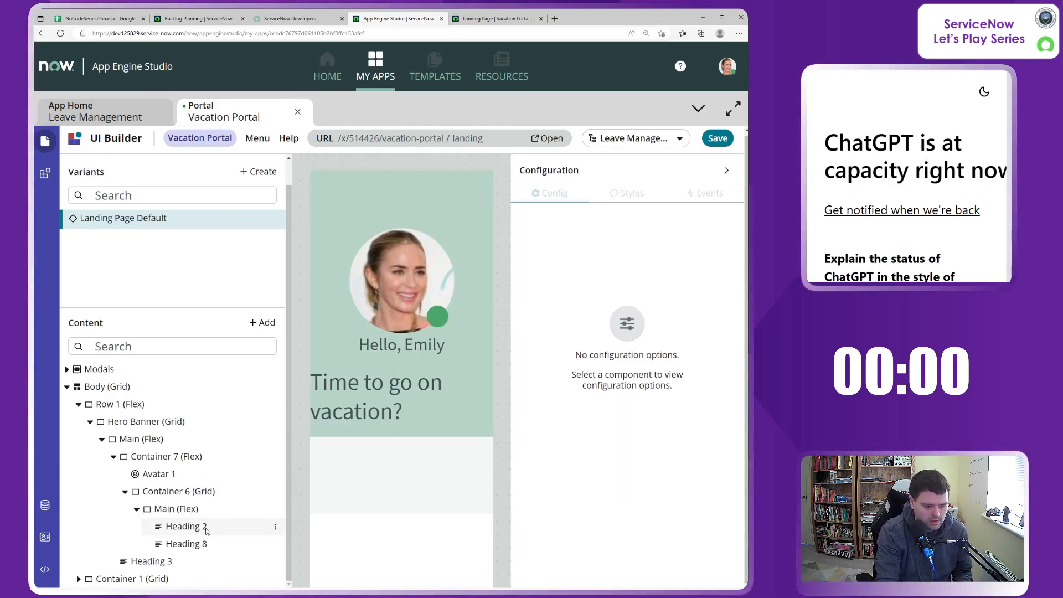
pyautogui.moveTo(205, 526); pyautogui.dragTo(603, 175)
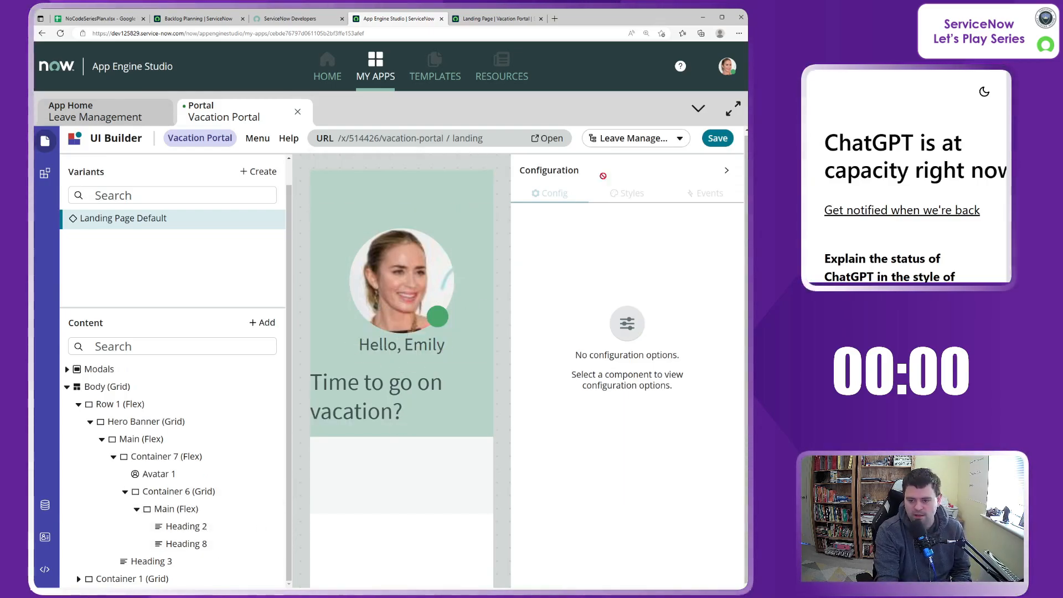
pyautogui.click(717, 138)
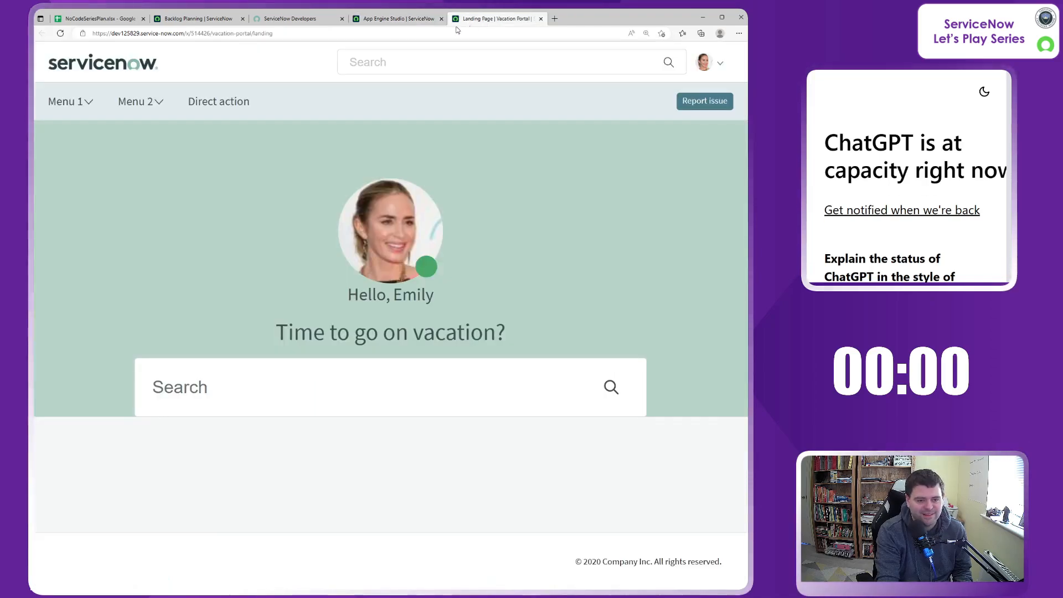
# Step: Reload the live Vacation Portal landing page and compare its hero banner without the search box against the UI Builder preview
pyautogui.click(482, 19)
pyautogui.click(441, 32)
pyautogui.press('Return')
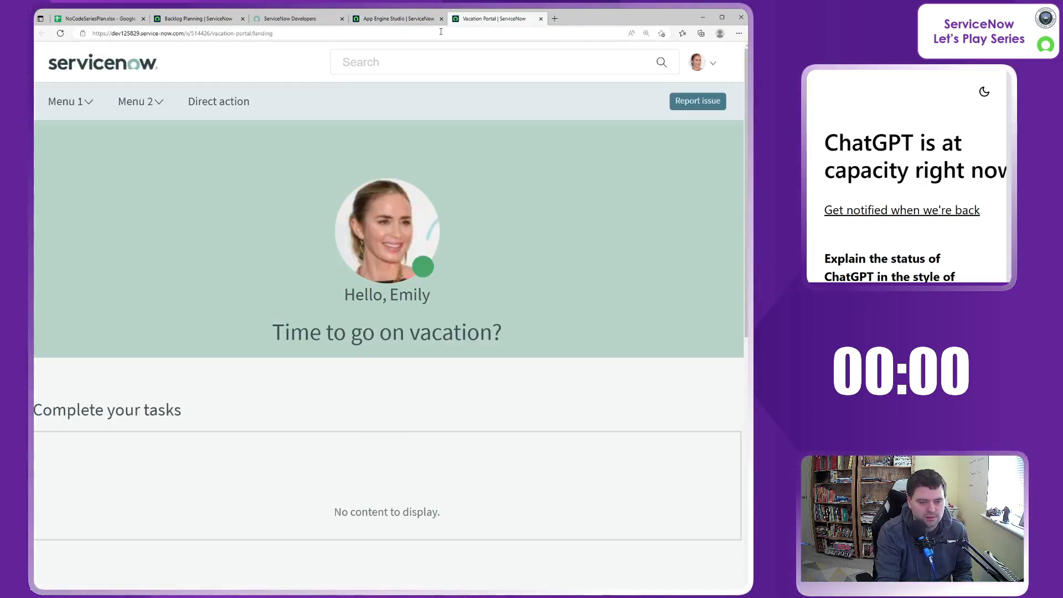
pyautogui.click(382, 19)
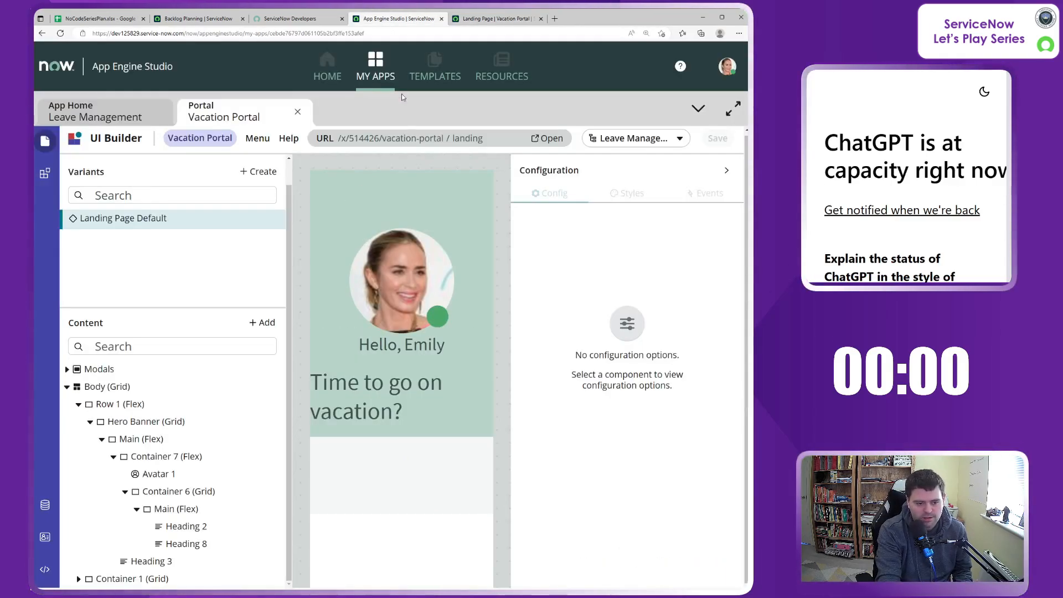
pyautogui.click(456, 19)
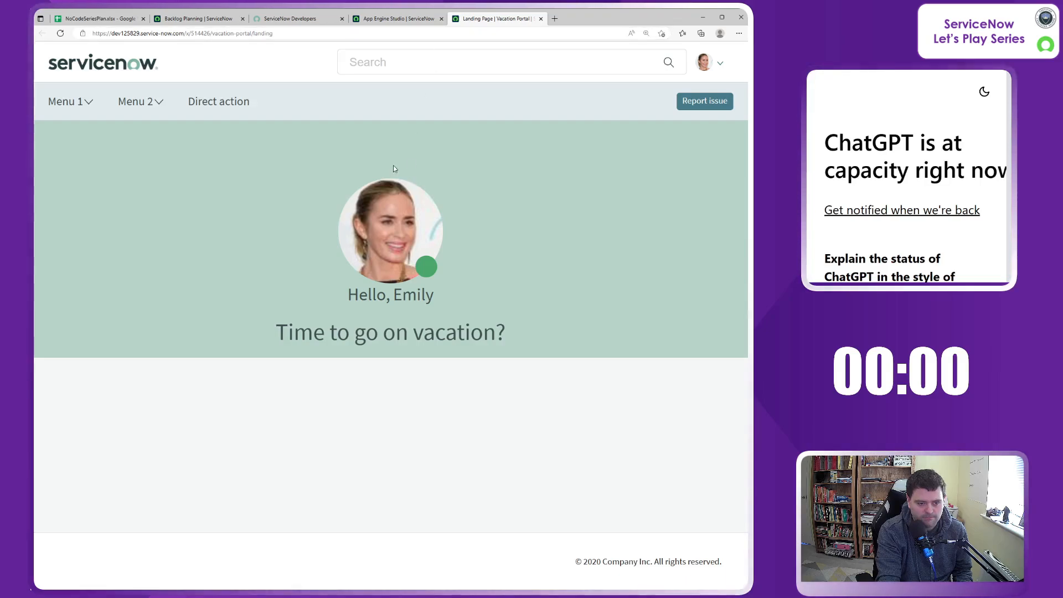